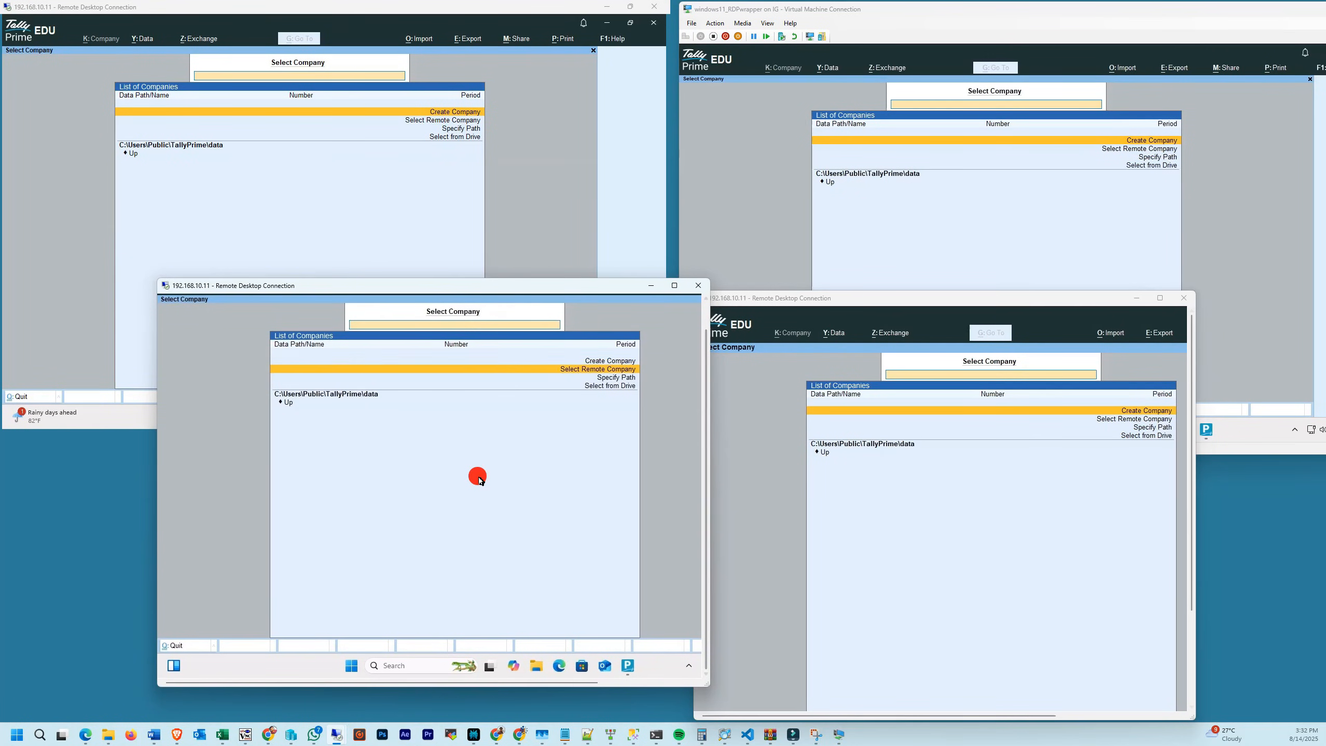
- Choose Select Remote Company in another TallyPrime session, then apply the RDP Wrapper configuration
left_click(297, 239)
key("Down")
key("Return")
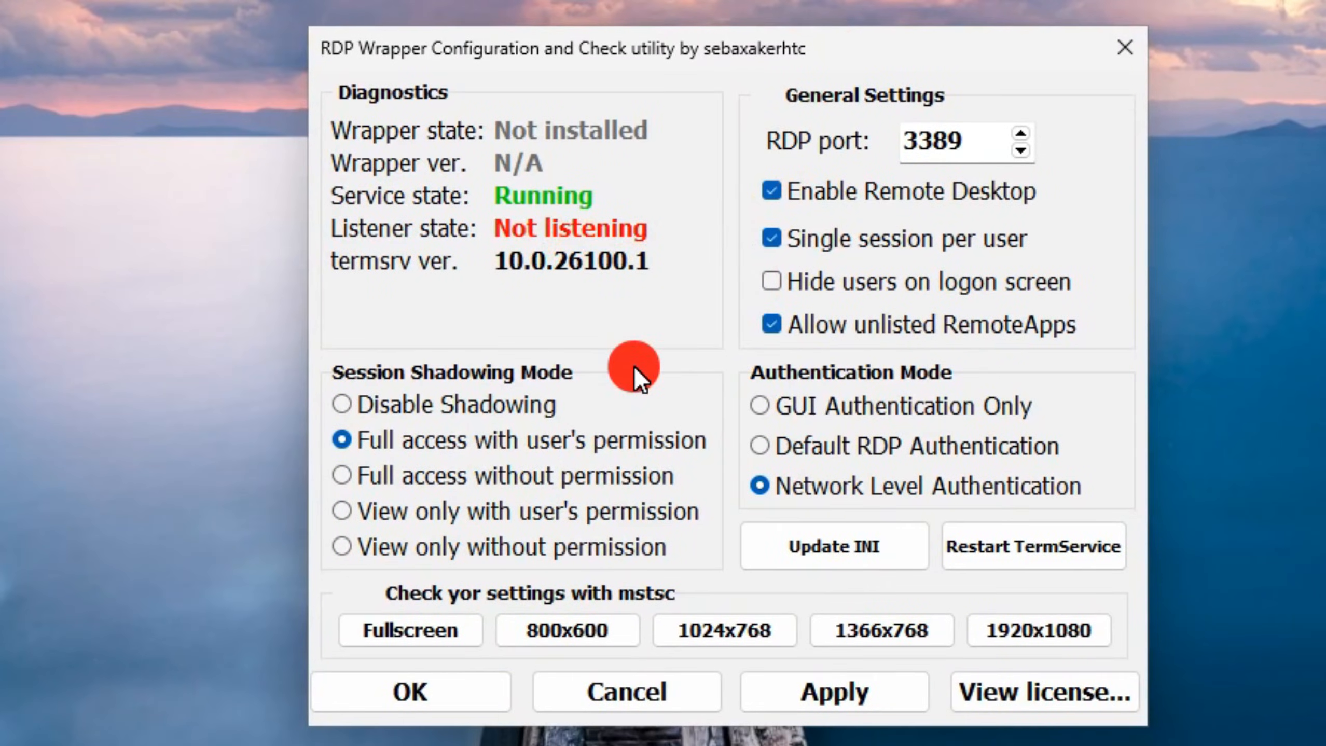
left_click(814, 688)
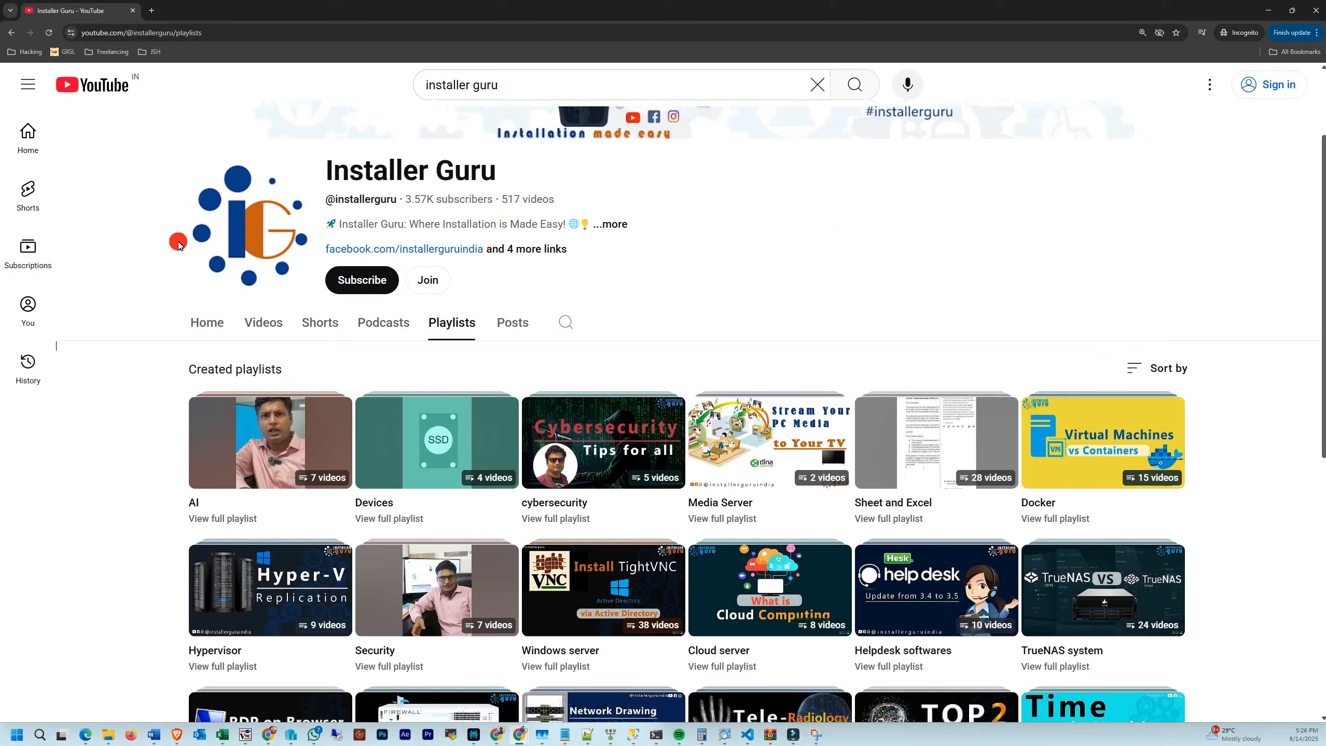
- Play the RDP software playlist, then rearrange the remote session windows and open a session login
scroll(177, 239, "down", 5)
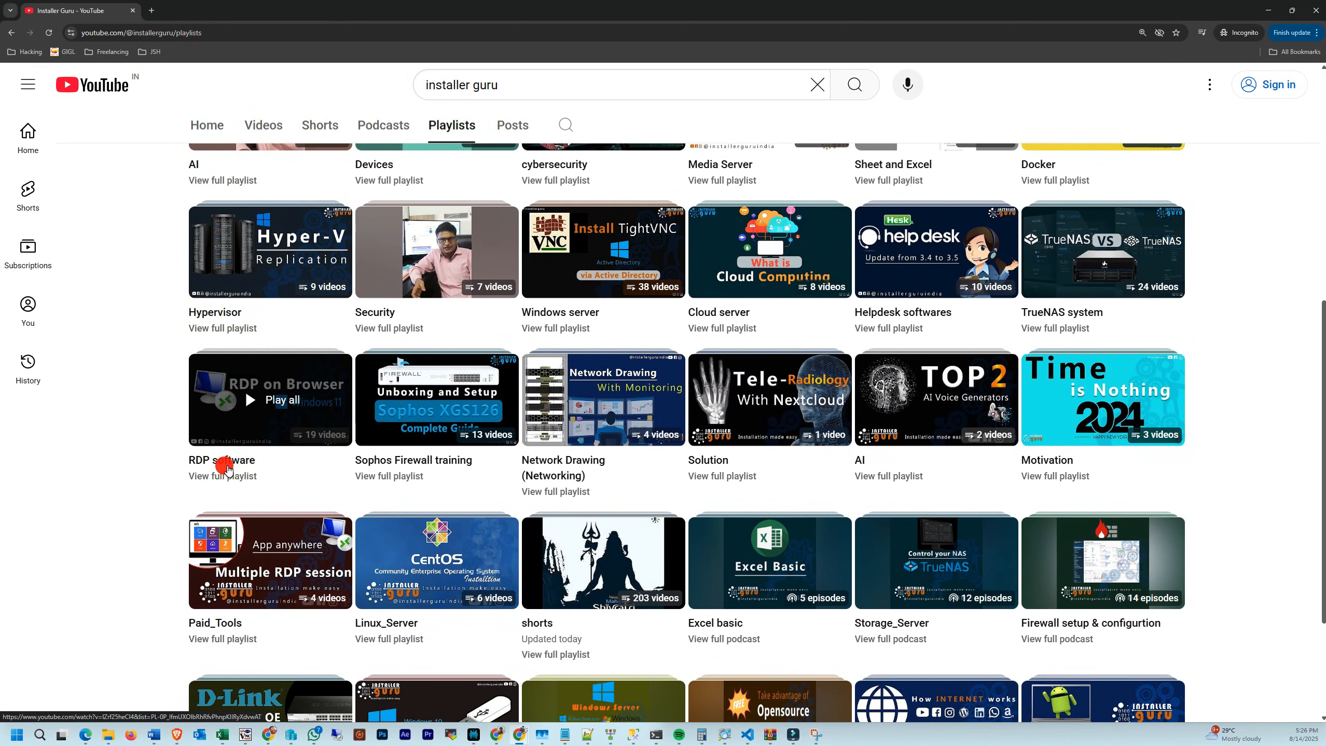
left_click(227, 468)
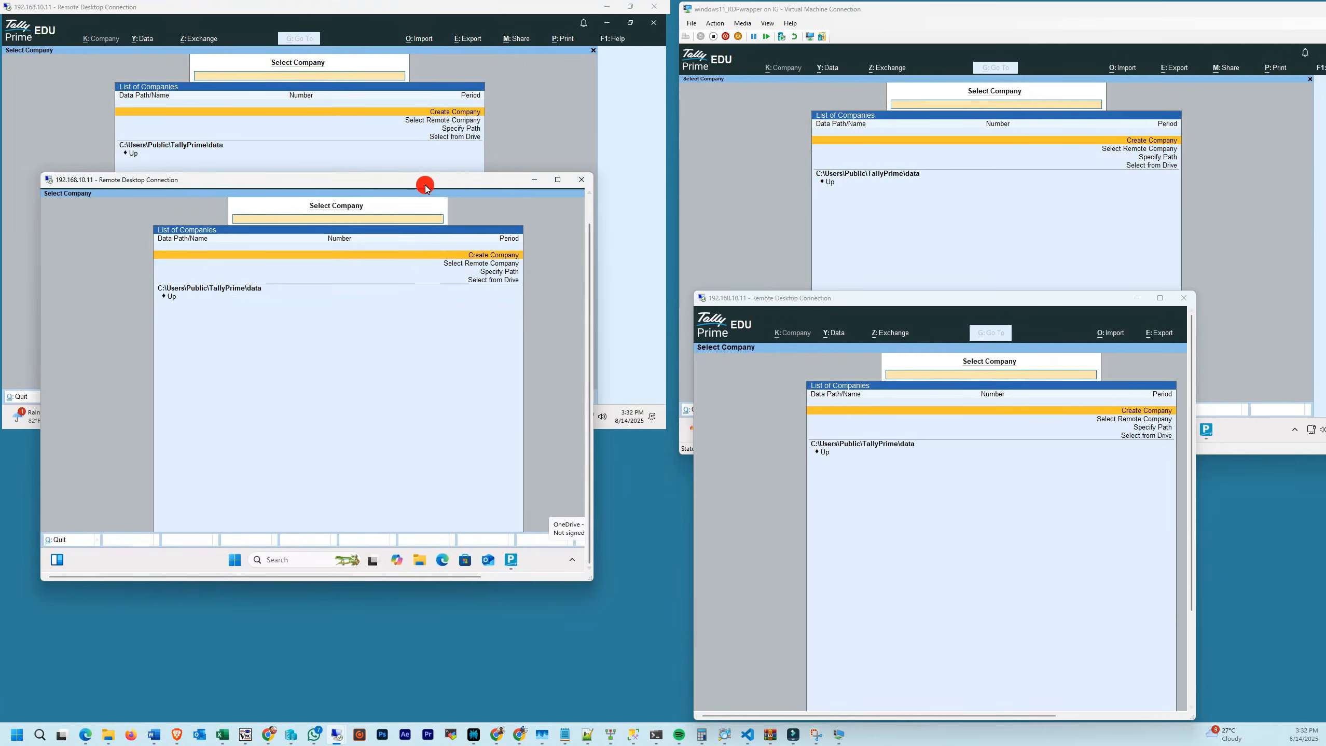
left_click_drag(424, 187, 528, 308)
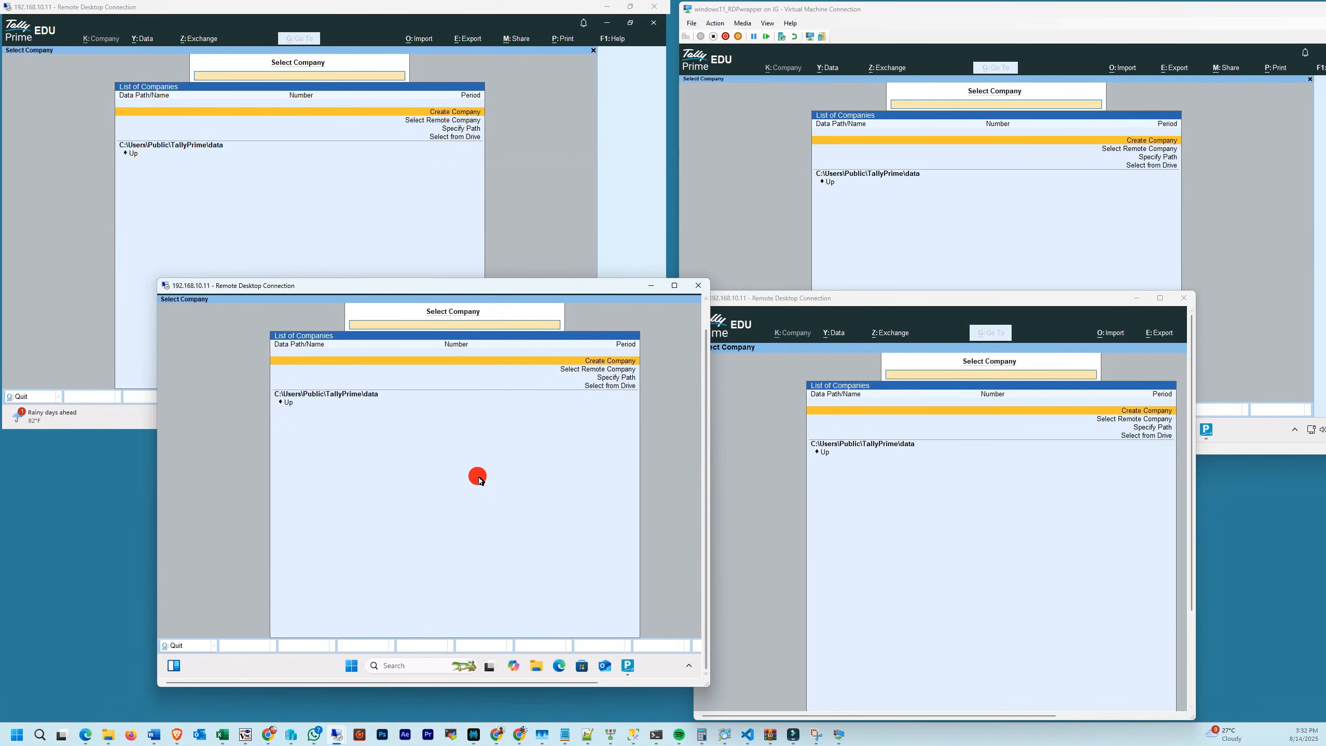
left_click(297, 236)
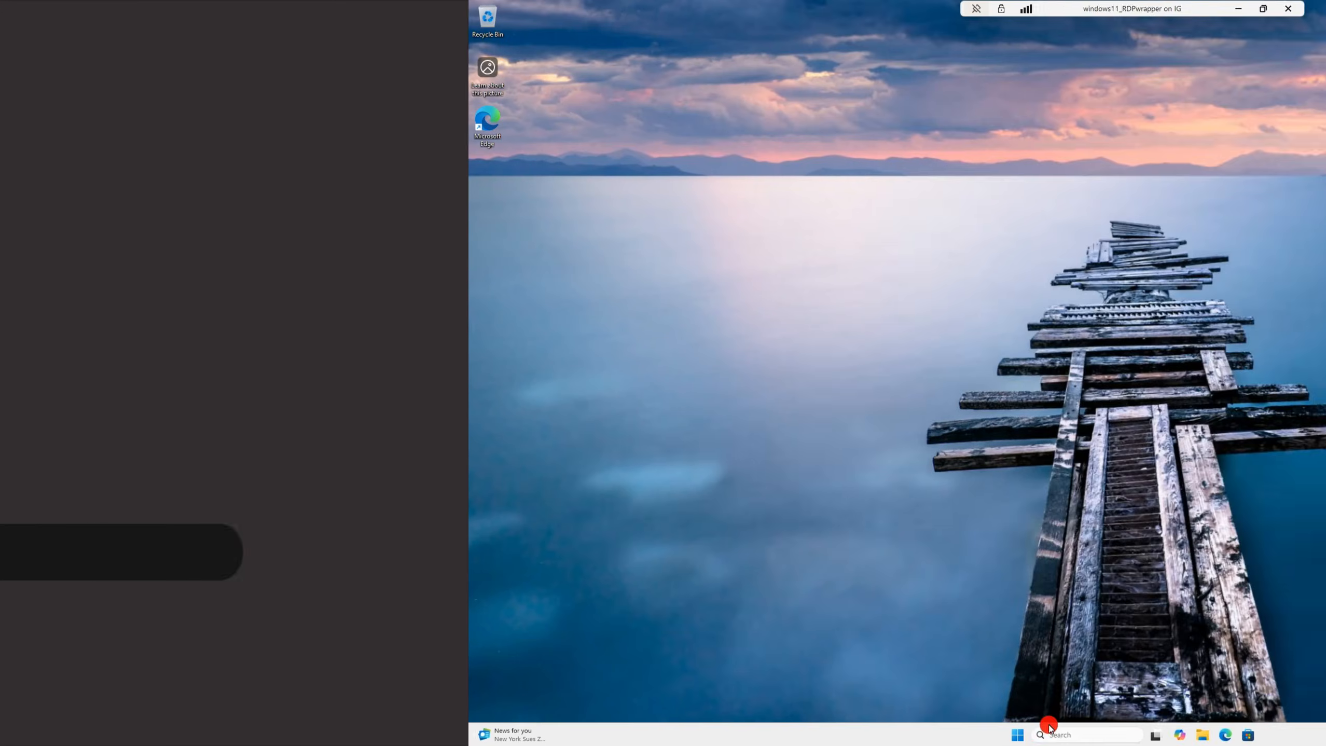
- Check System > About to confirm the VM runs Windows 11 Pro version 24H2
left_click(549, 734)
left_click(786, 436)
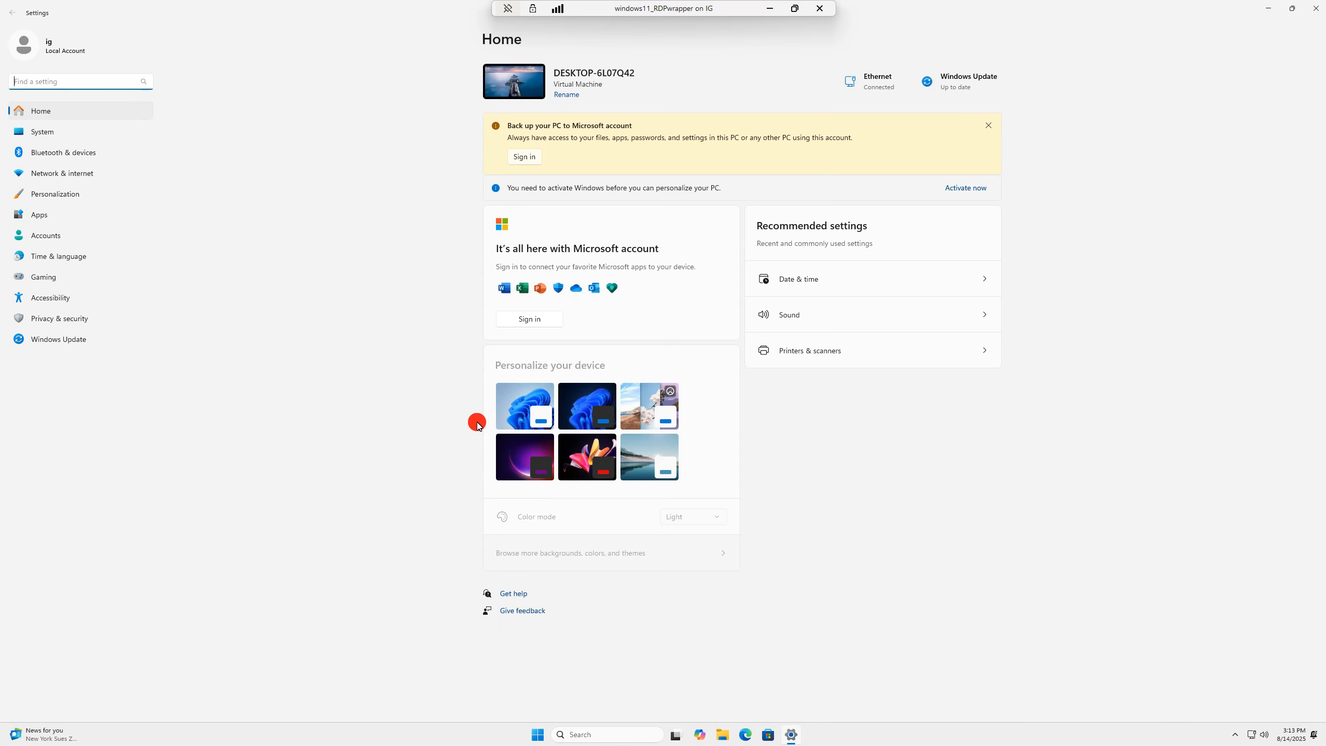
left_click(53, 133)
scroll(610, 575, "down", 3)
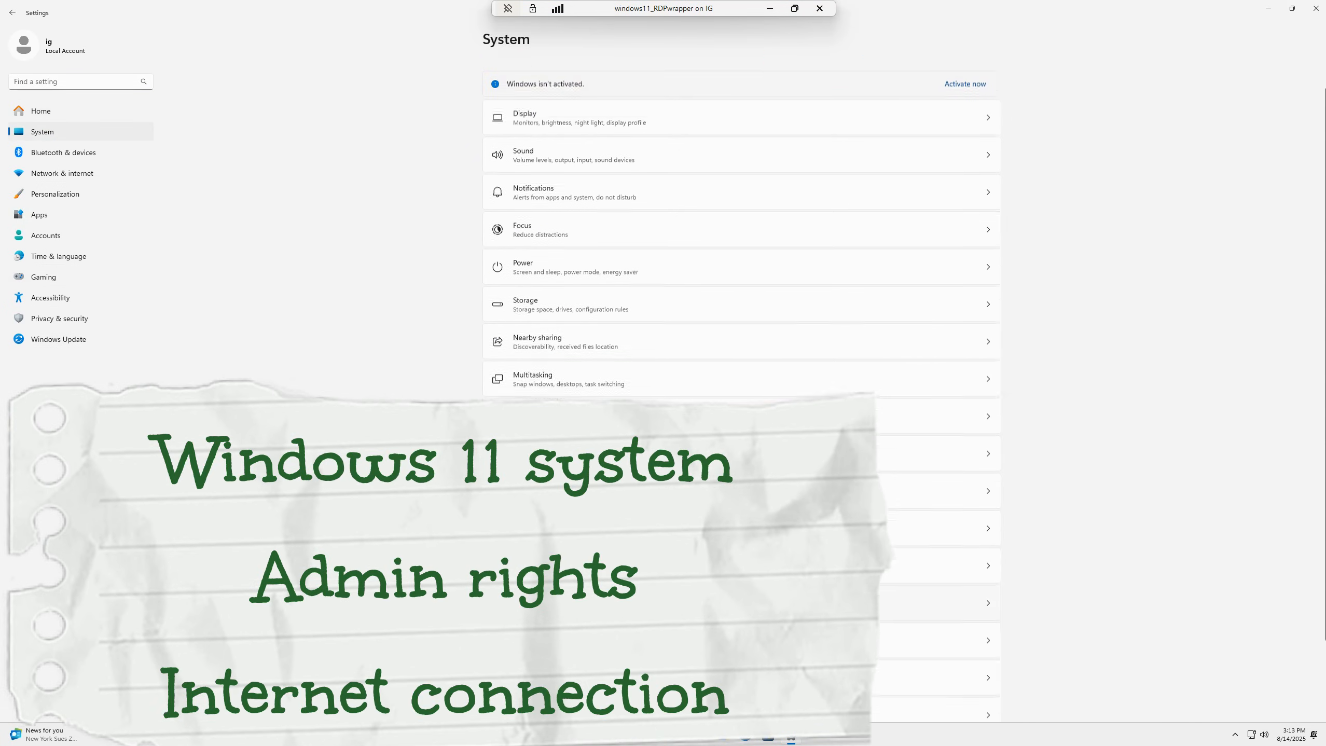
left_click(610, 683)
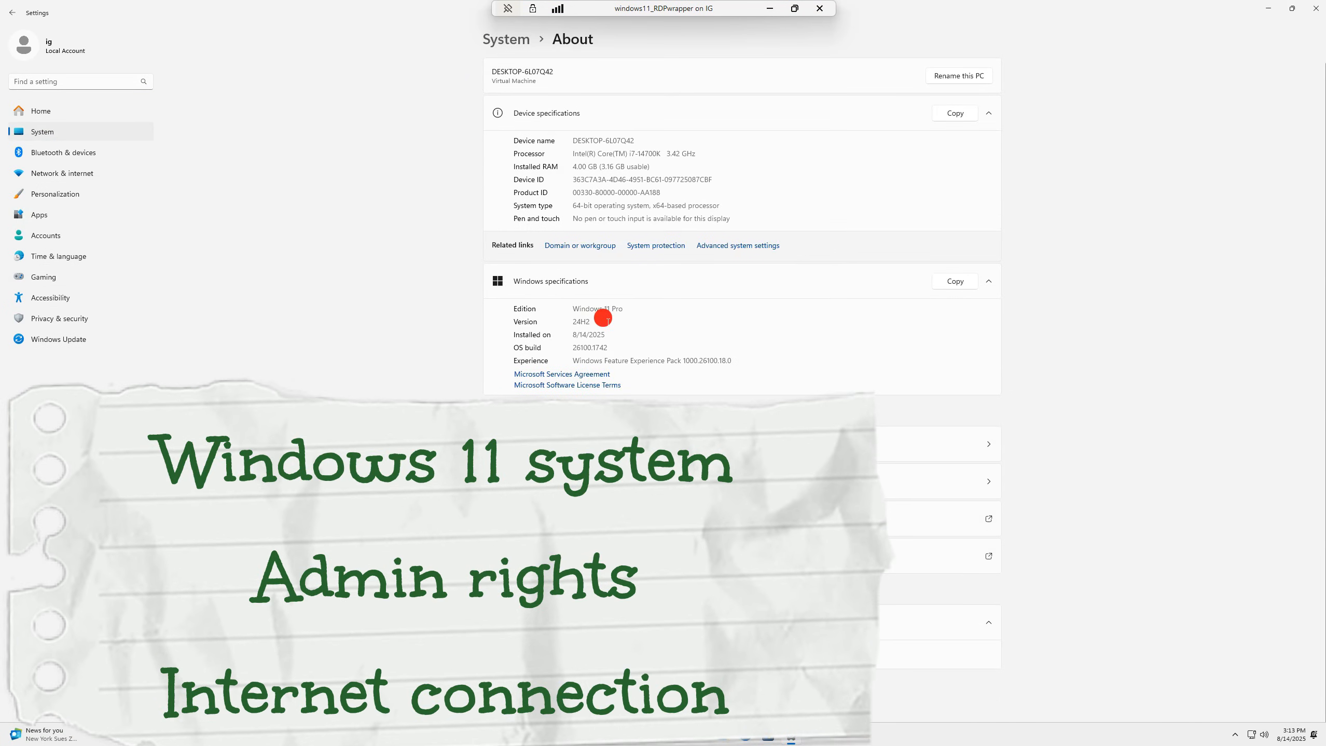
double_click(583, 323)
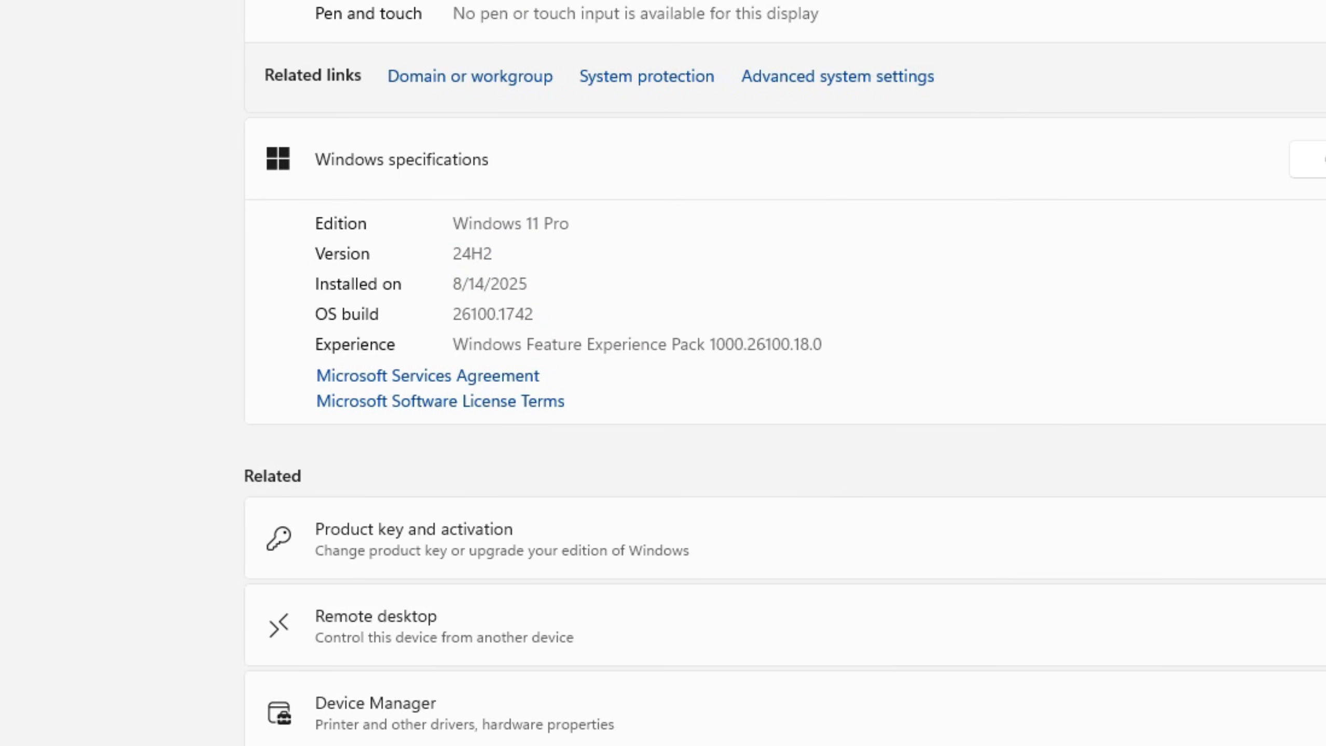
- Look up the Ethernet connection's IPv4 address, 192.168.10.11
left_click(79, 174)
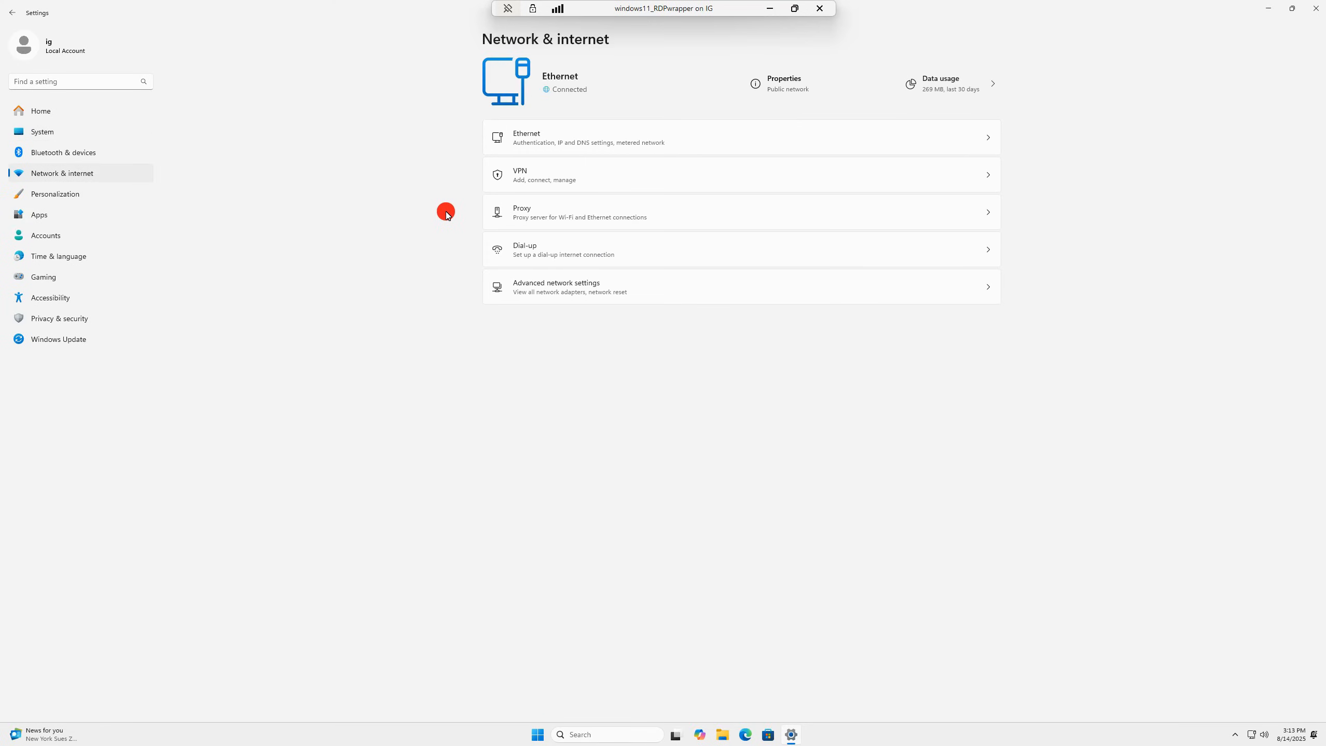
left_click(612, 148)
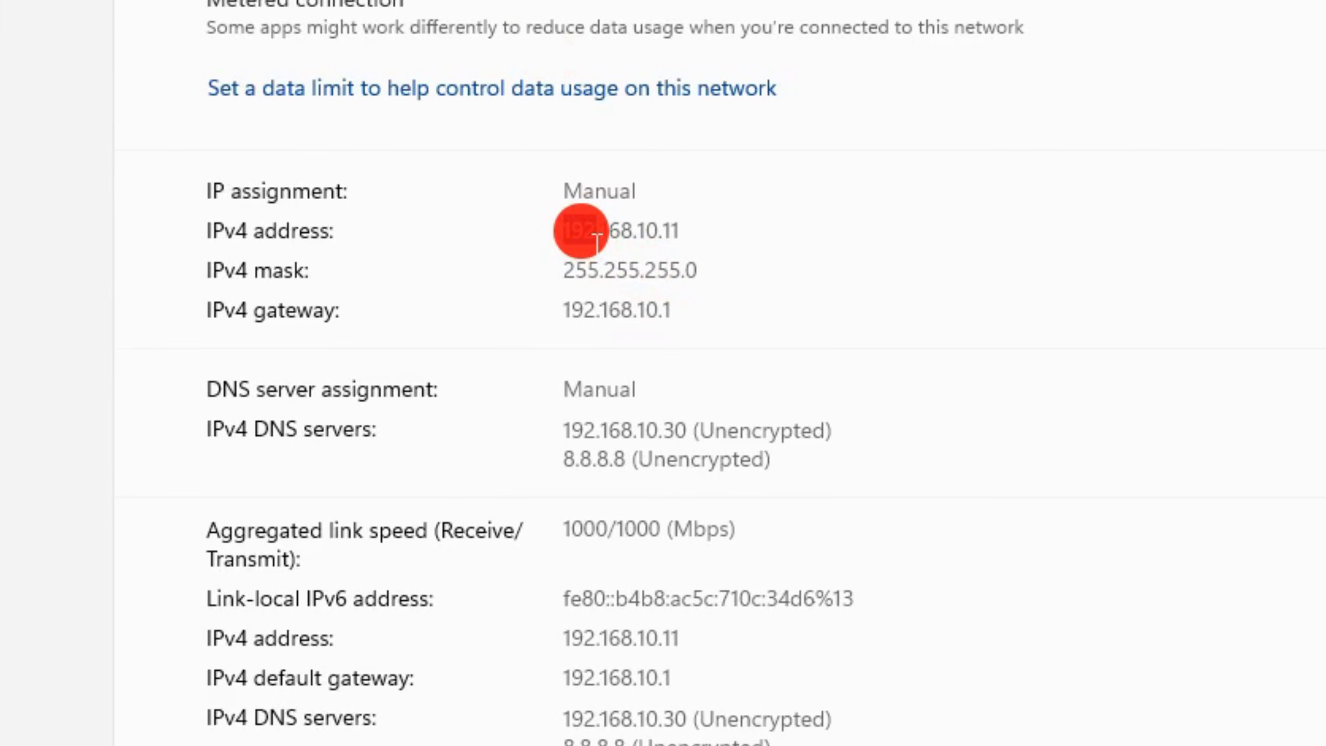
left_click(655, 233)
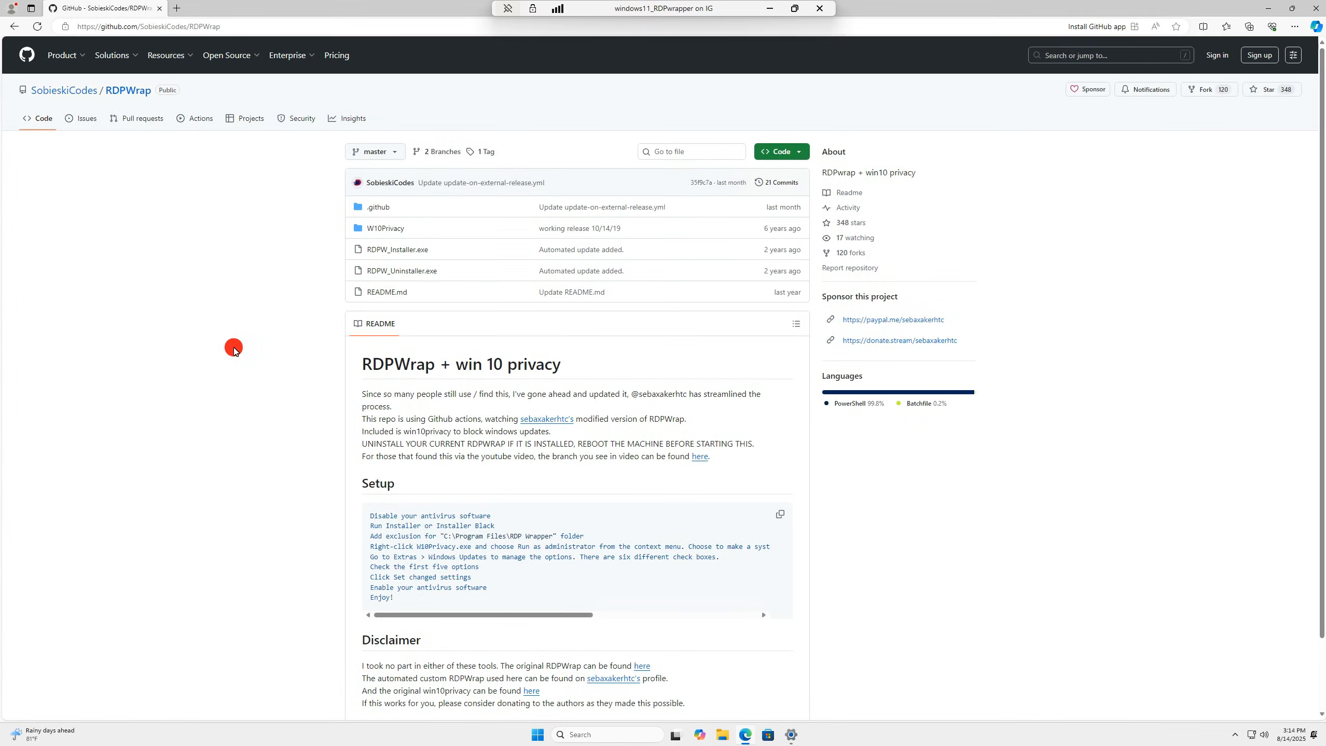
- Highlight the RDPWrap README's first paragraph and its UNINSTALL warning
left_click(417, 486)
left_click_drag(362, 397, 673, 404)
left_click(574, 431)
left_click_drag(363, 444, 593, 459)
left_click(502, 479)
- Download the repository as RDPWrap-master.zip and expand the details on why it was blocked
left_click(793, 158)
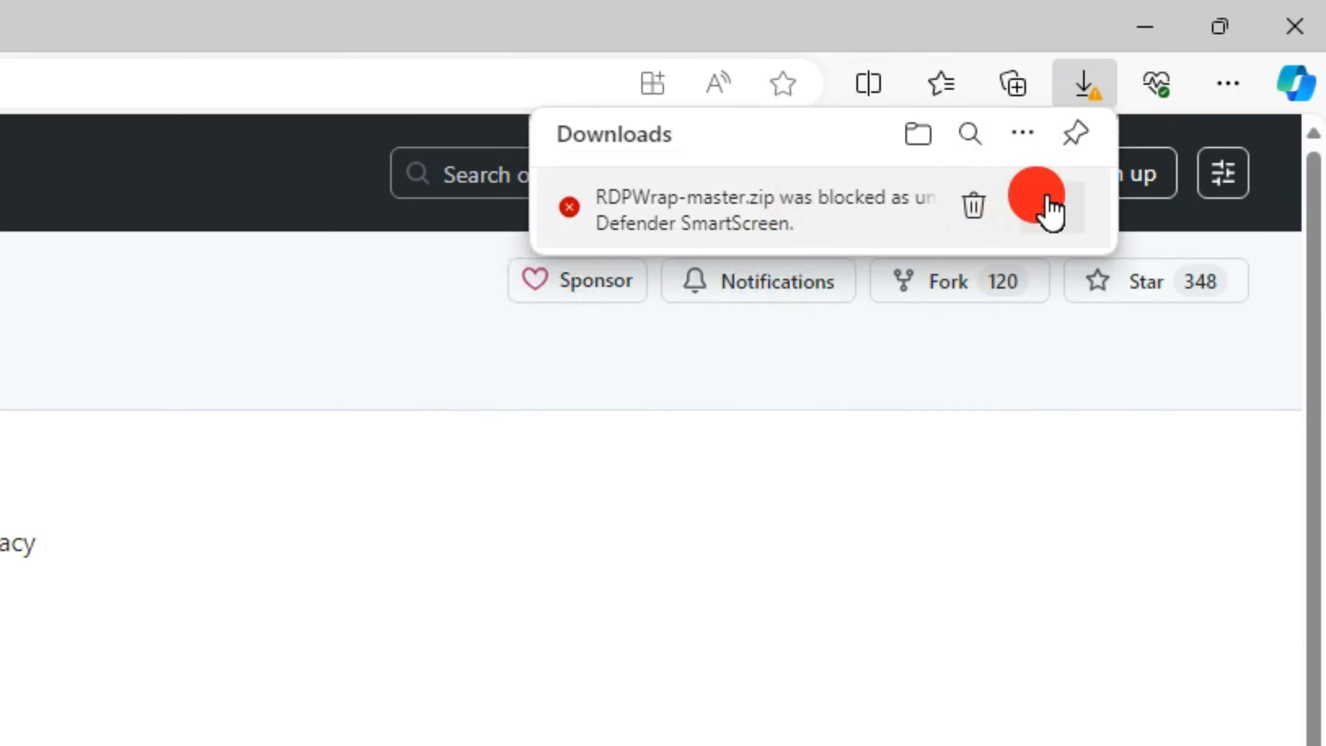
left_click(1044, 201)
left_click(941, 314)
left_click(778, 481)
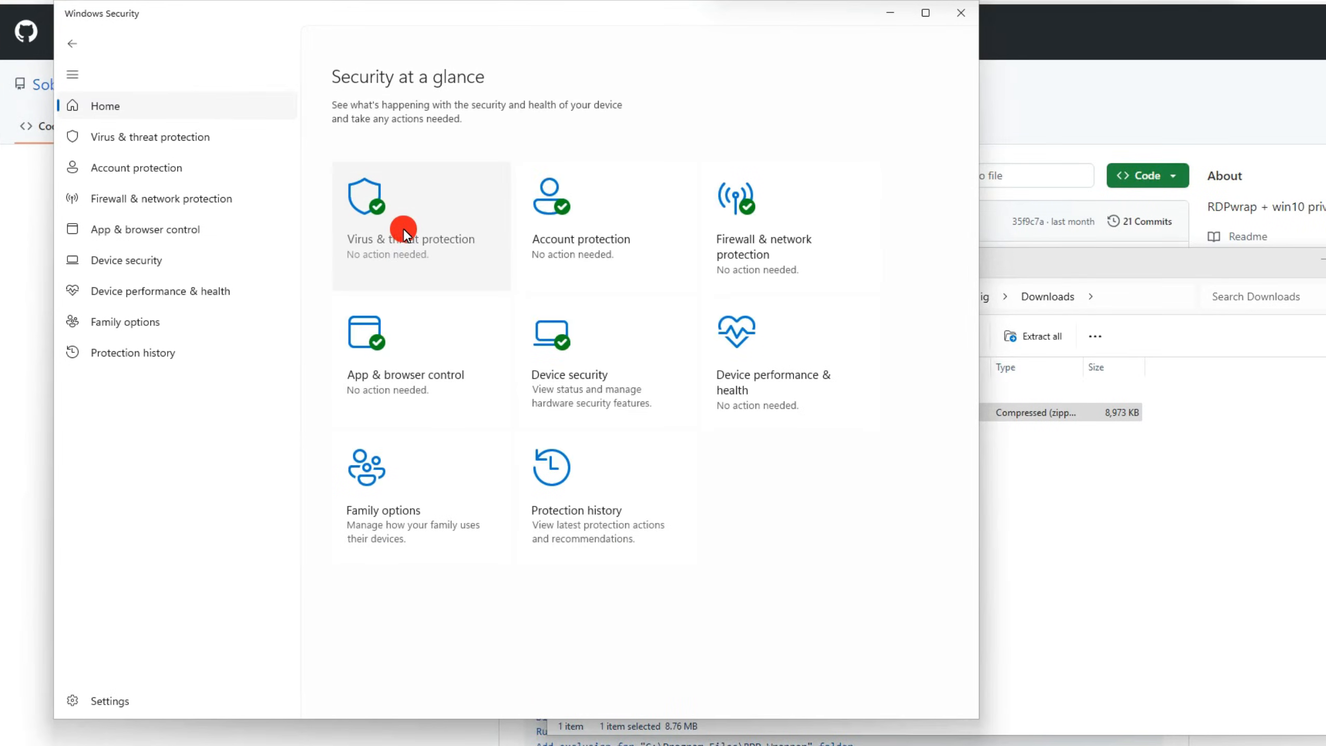
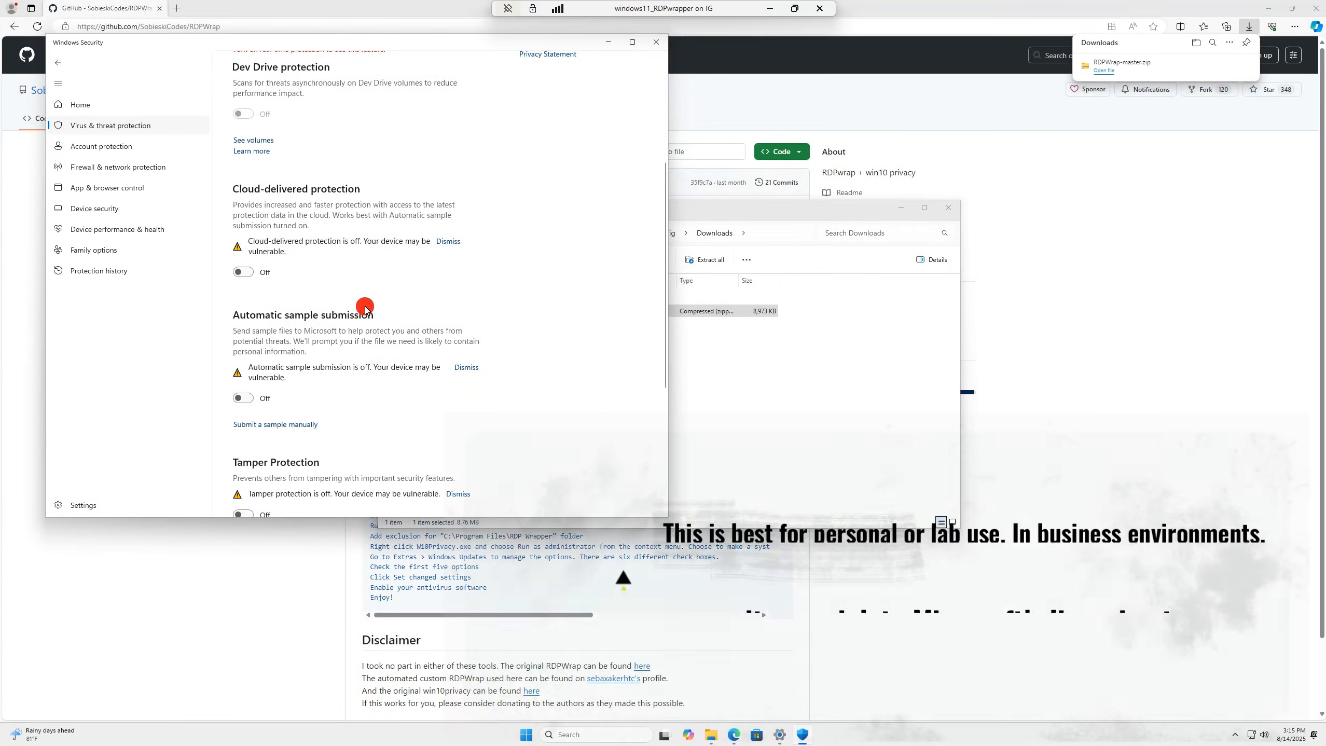
- Scroll back up through Virus & threat protection settings and return to Security at a glance
scroll(368, 305, "up", 4)
left_click(113, 109)
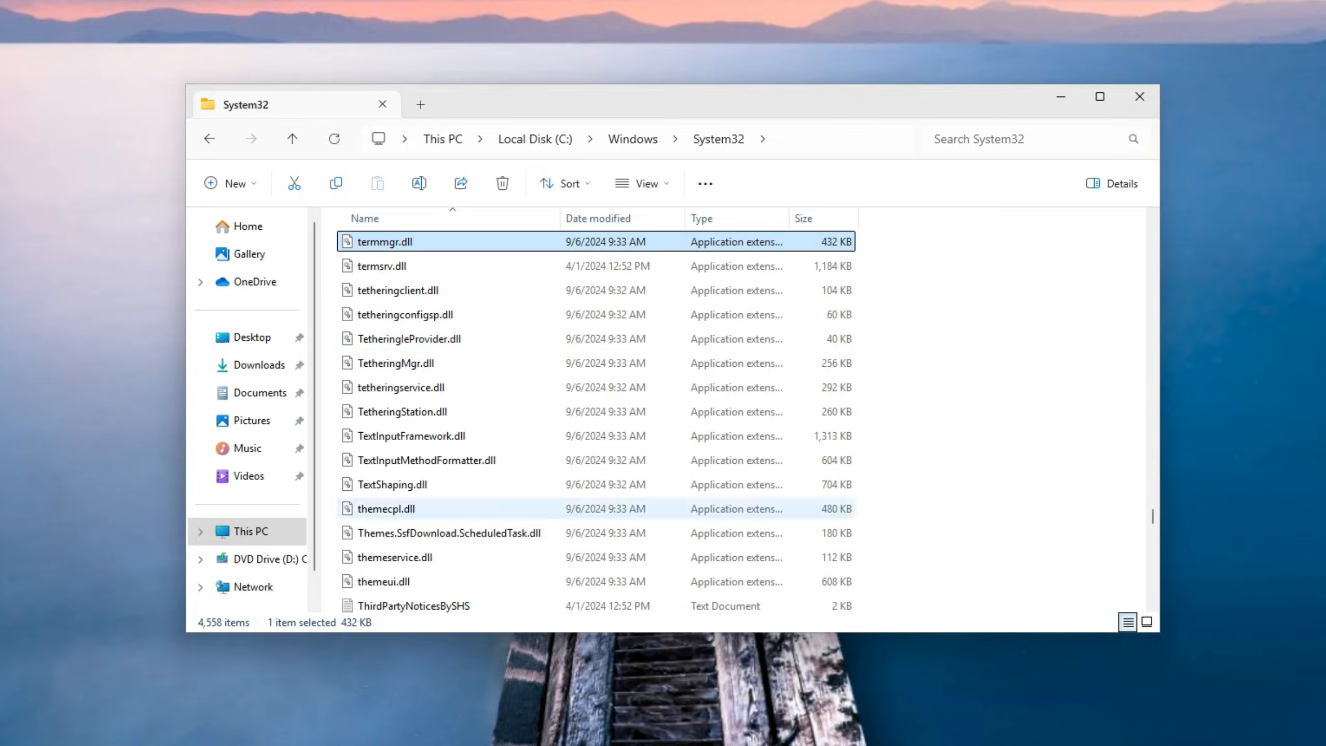
- Launch RDPConf, move it aside, and select termsrv.dll in System32
left_click(721, 744)
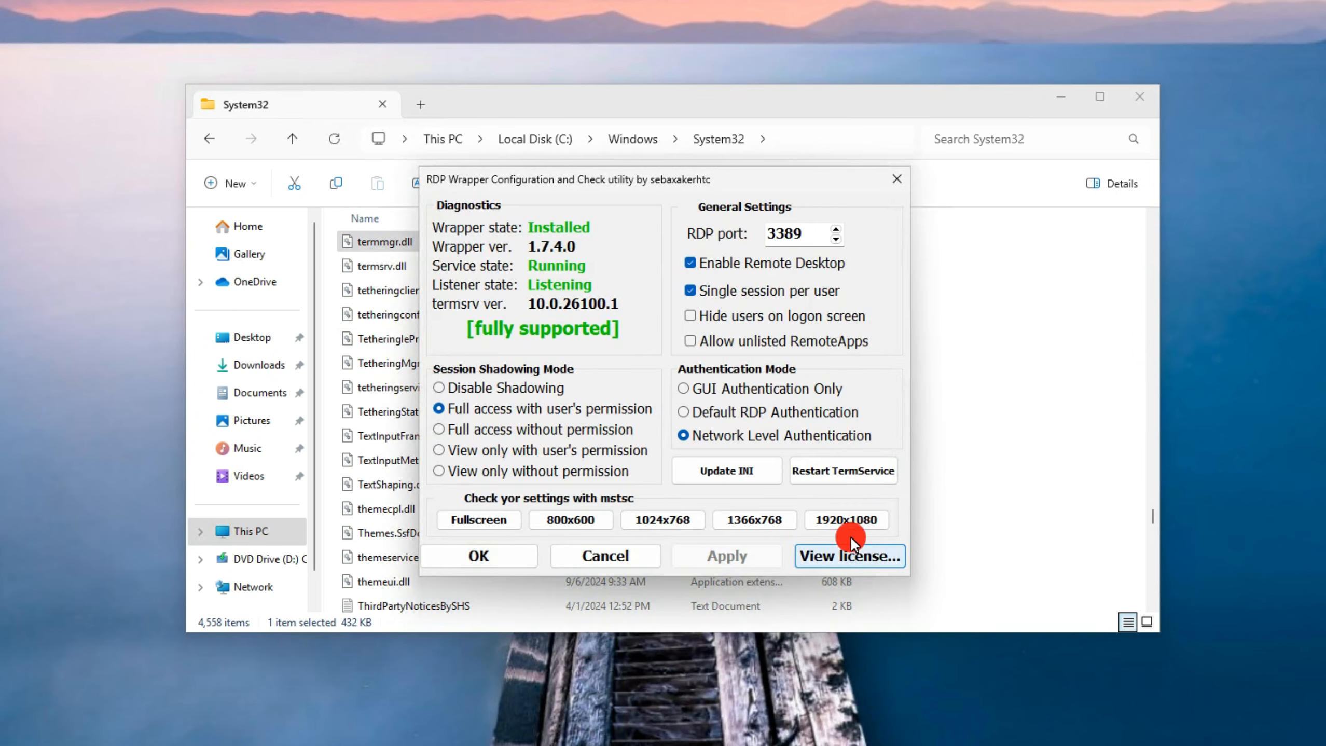
left_click_drag(776, 182, 1238, 168)
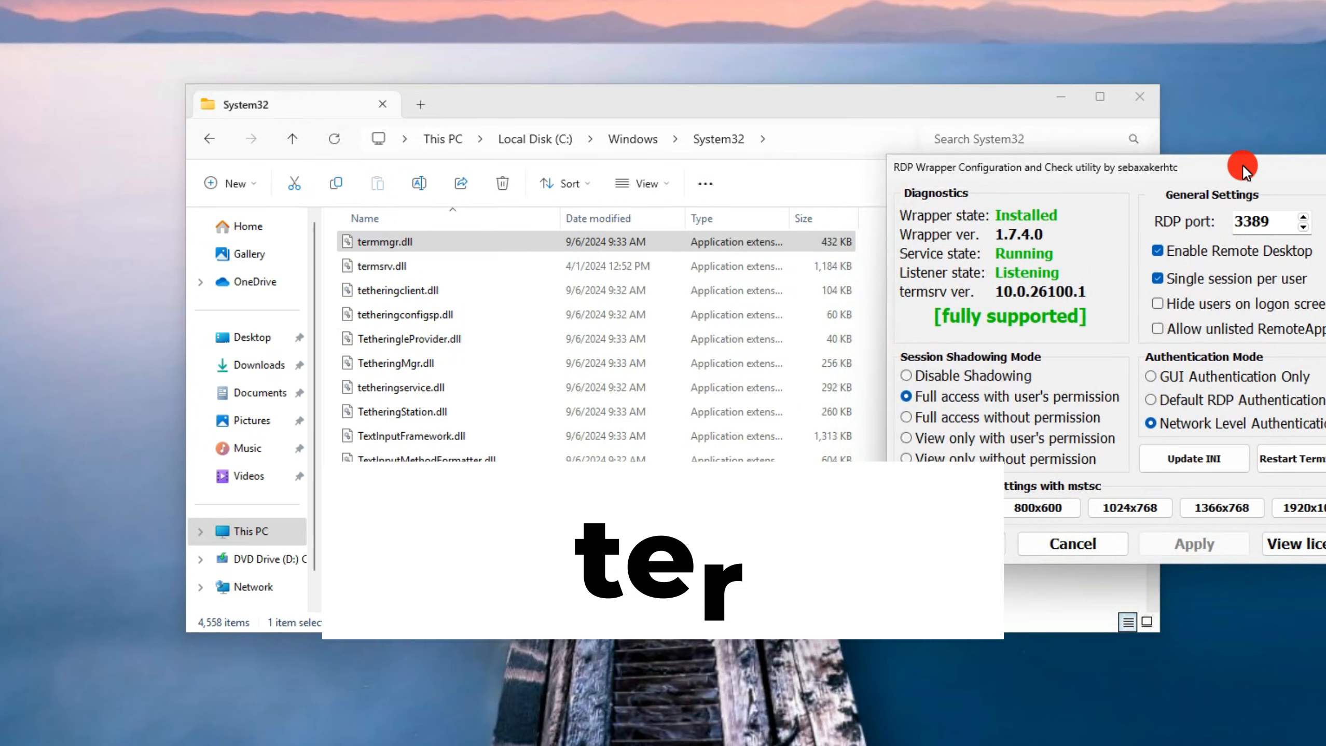
left_click(388, 267)
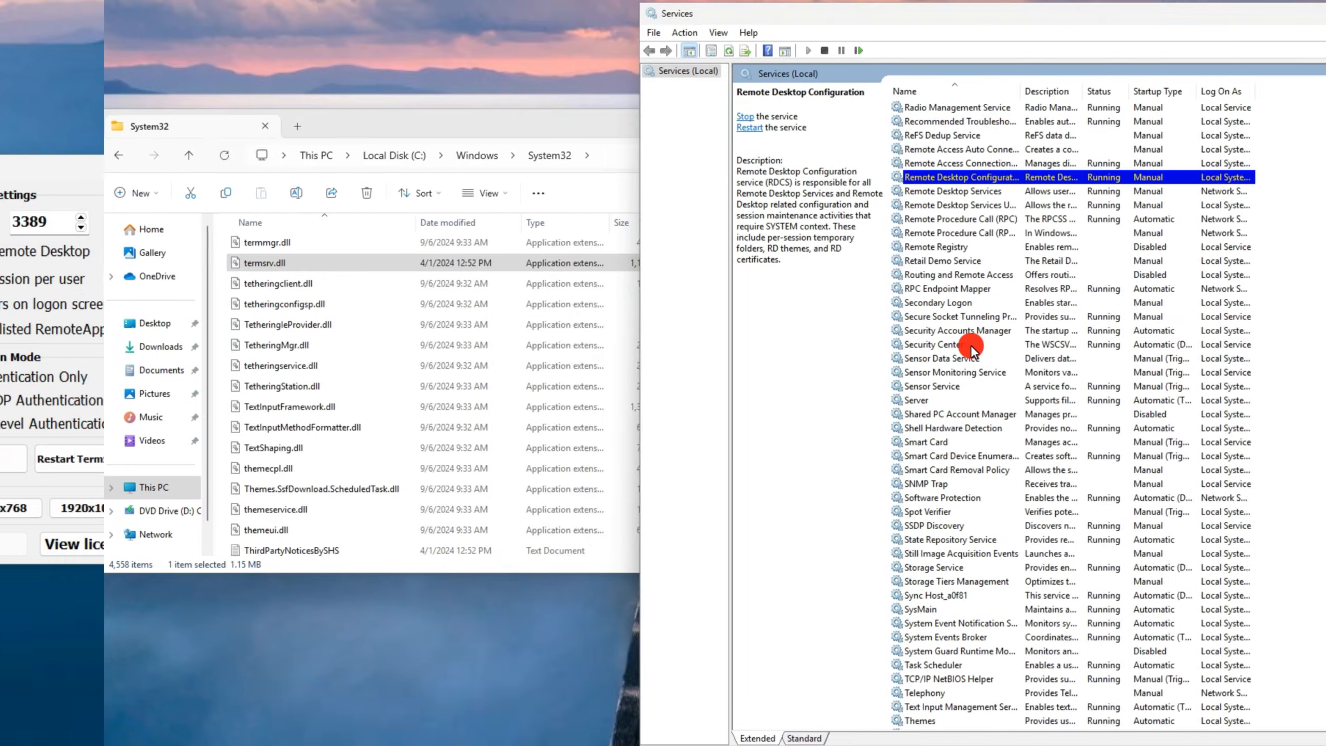
- Widen the Name column and open Remote Desktop Services' Properties in Services
key("Down")
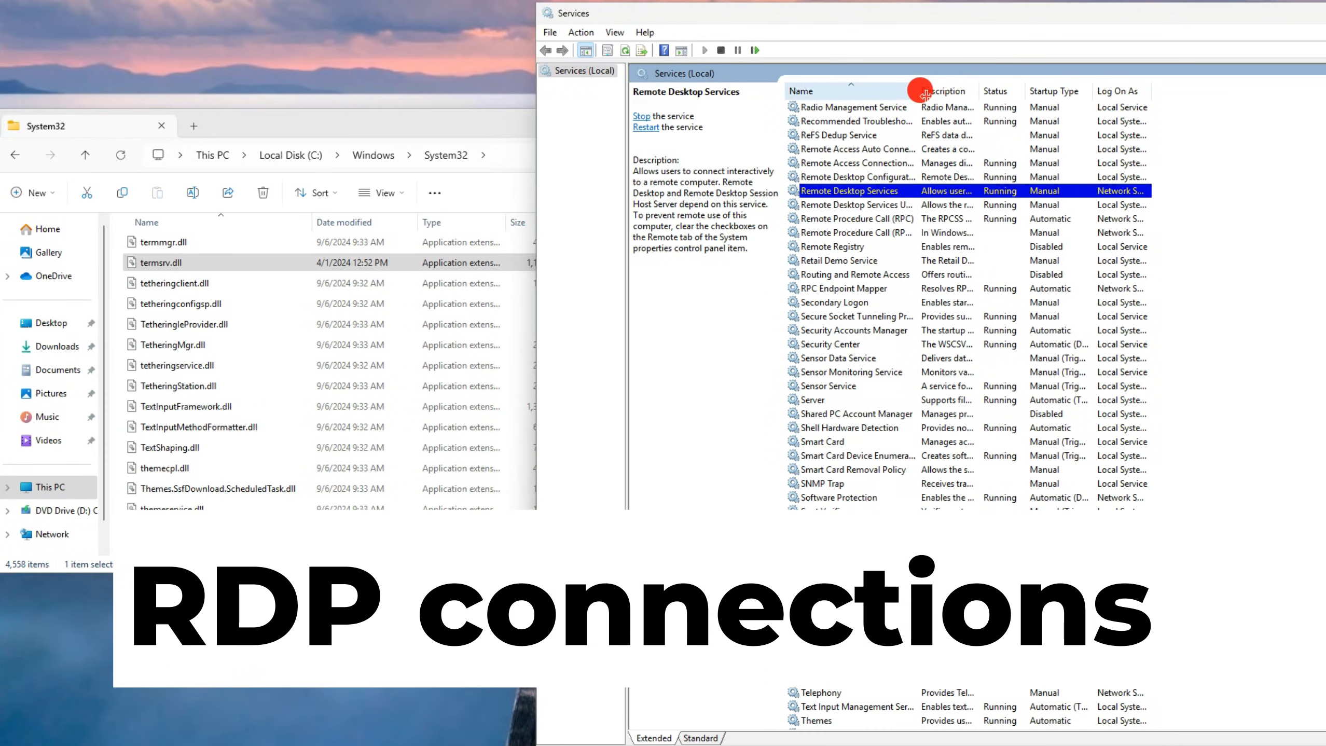
left_click_drag(917, 90, 1072, 101)
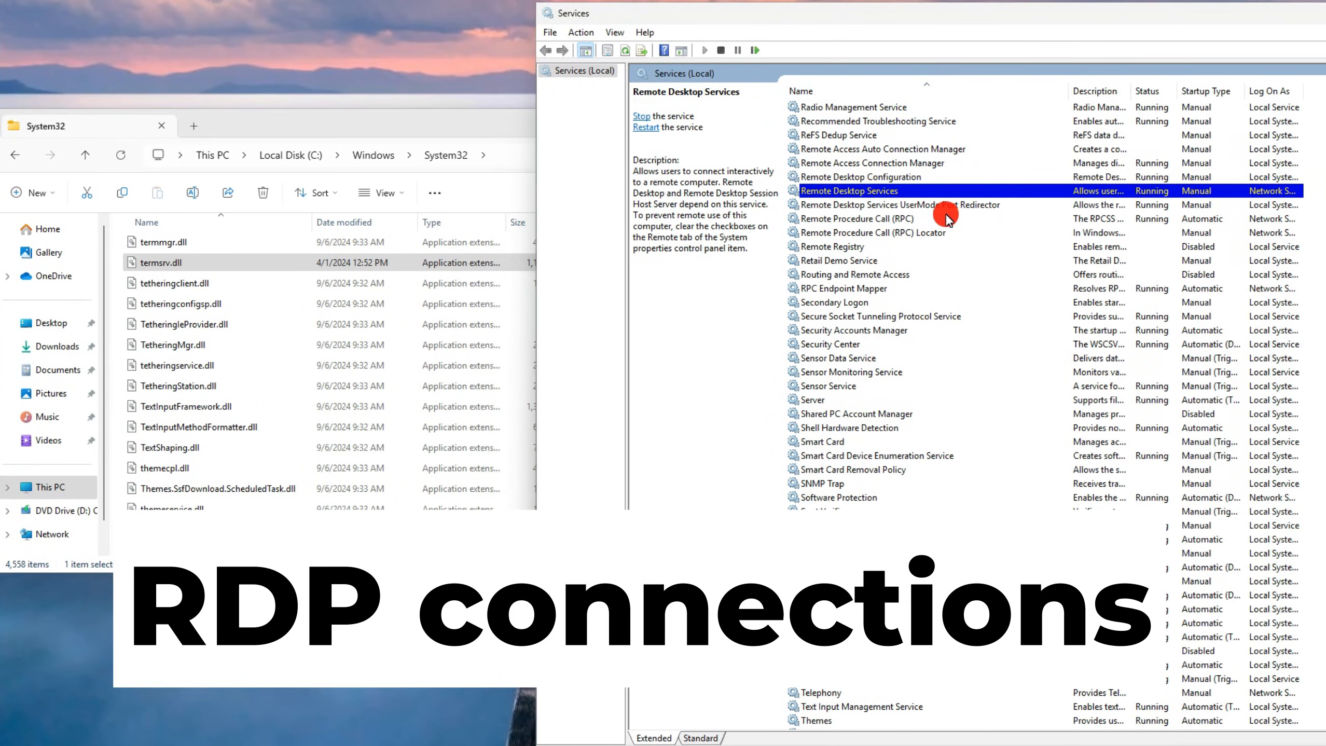
right_click(873, 198)
left_click(915, 339)
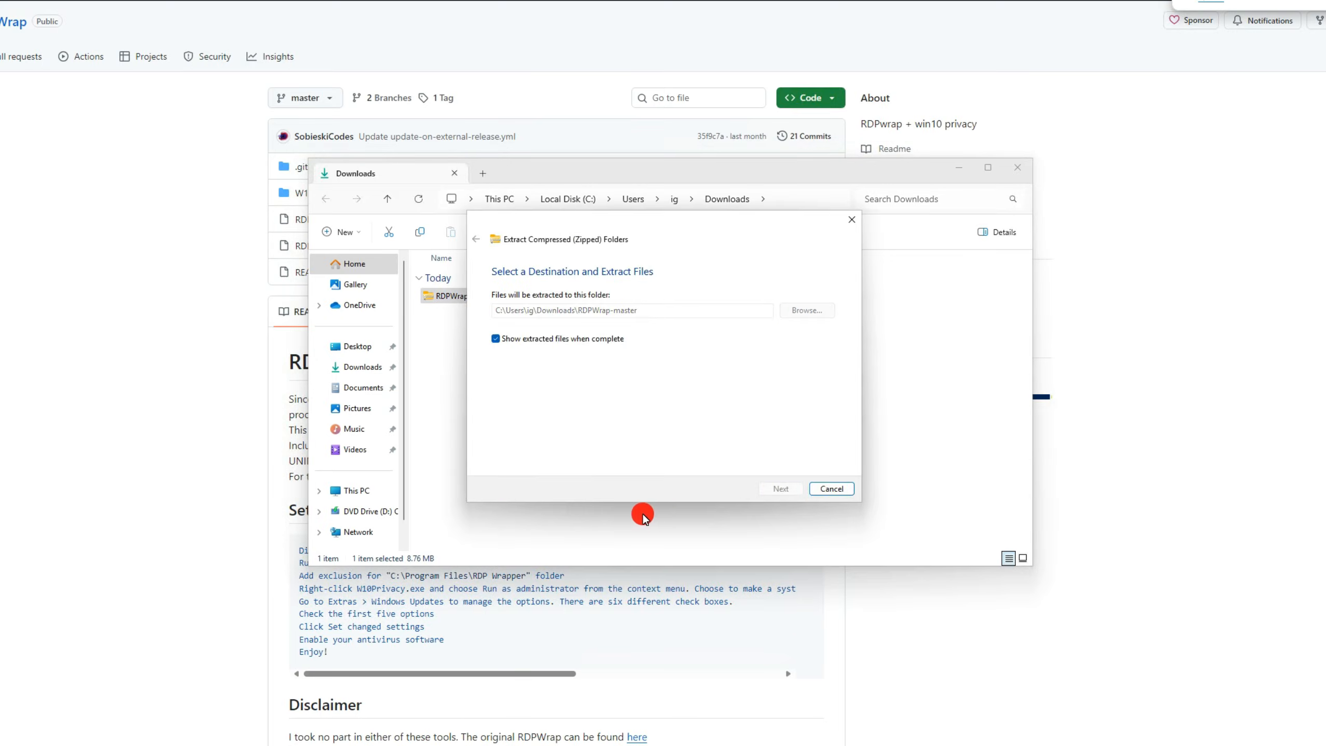
- Browse the extracted RDPWrap-master folders and launch RDPW_Installer from the inner RDPWrap-master folder
double_click(474, 369)
double_click(489, 330)
left_click(650, 217)
double_click(496, 388)
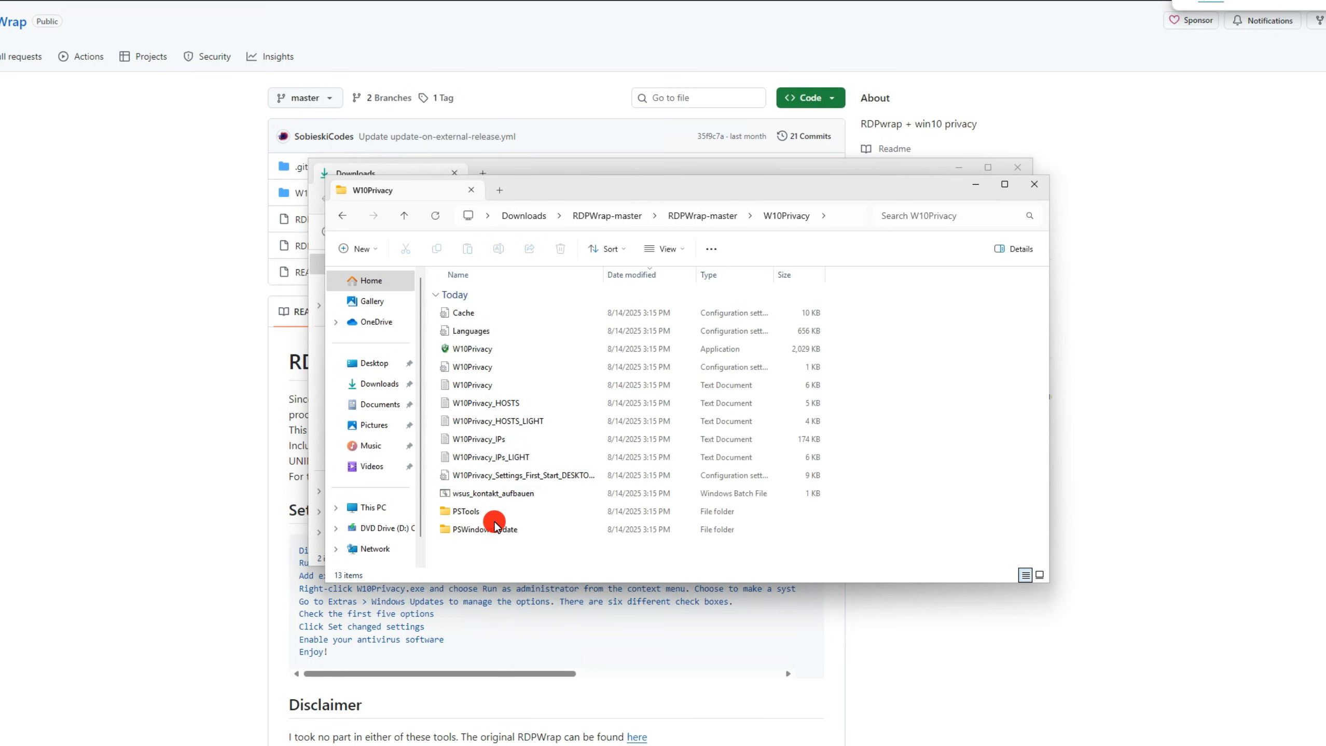
left_click(614, 222)
double_click(532, 314)
left_click(511, 315)
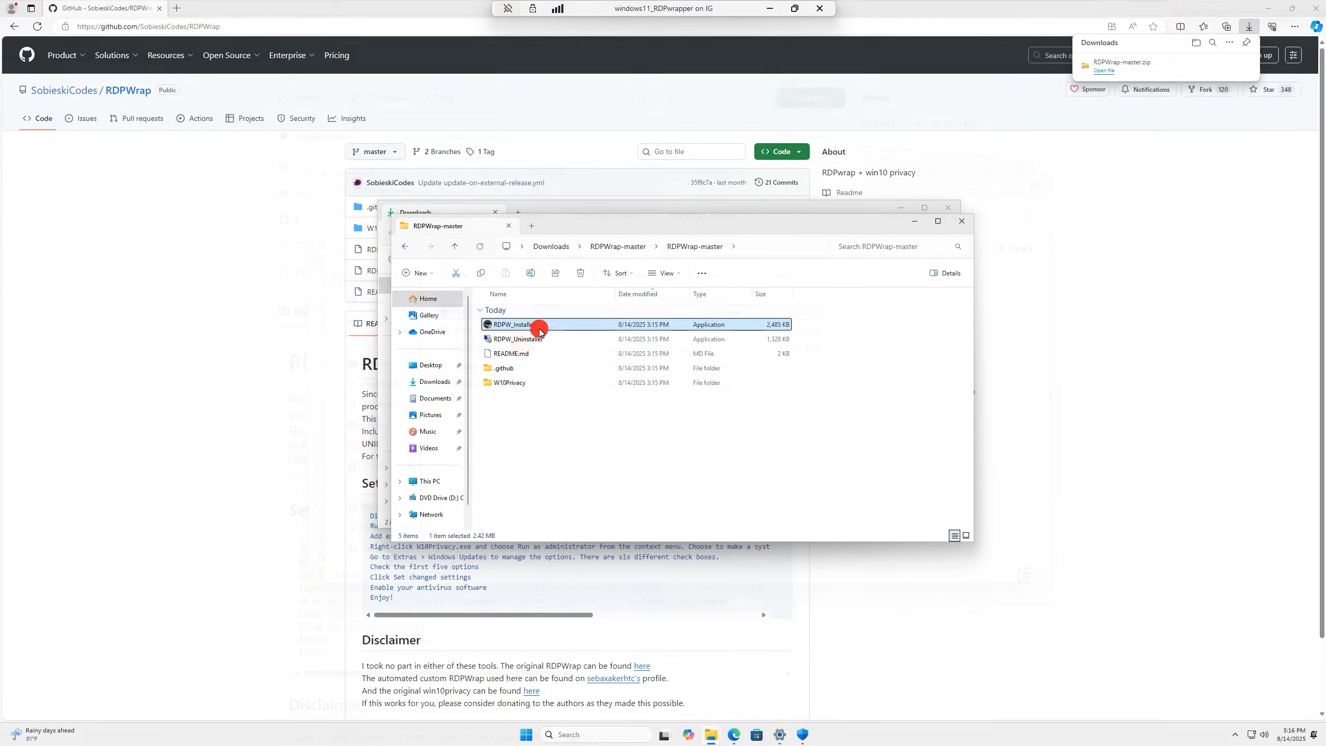
double_click(538, 326)
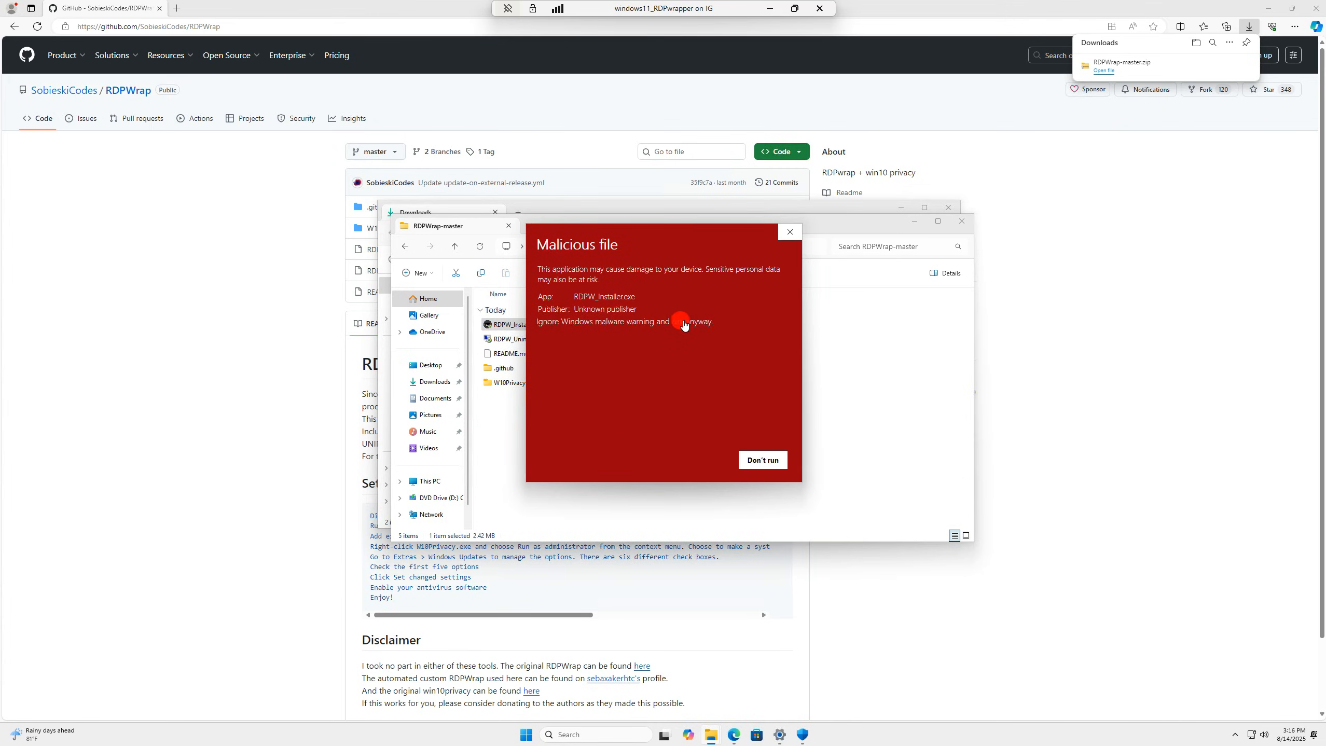
- Run the installer anyway with admin permission, accept the licence, and update the INI file
left_click(684, 324)
left_click(632, 455)
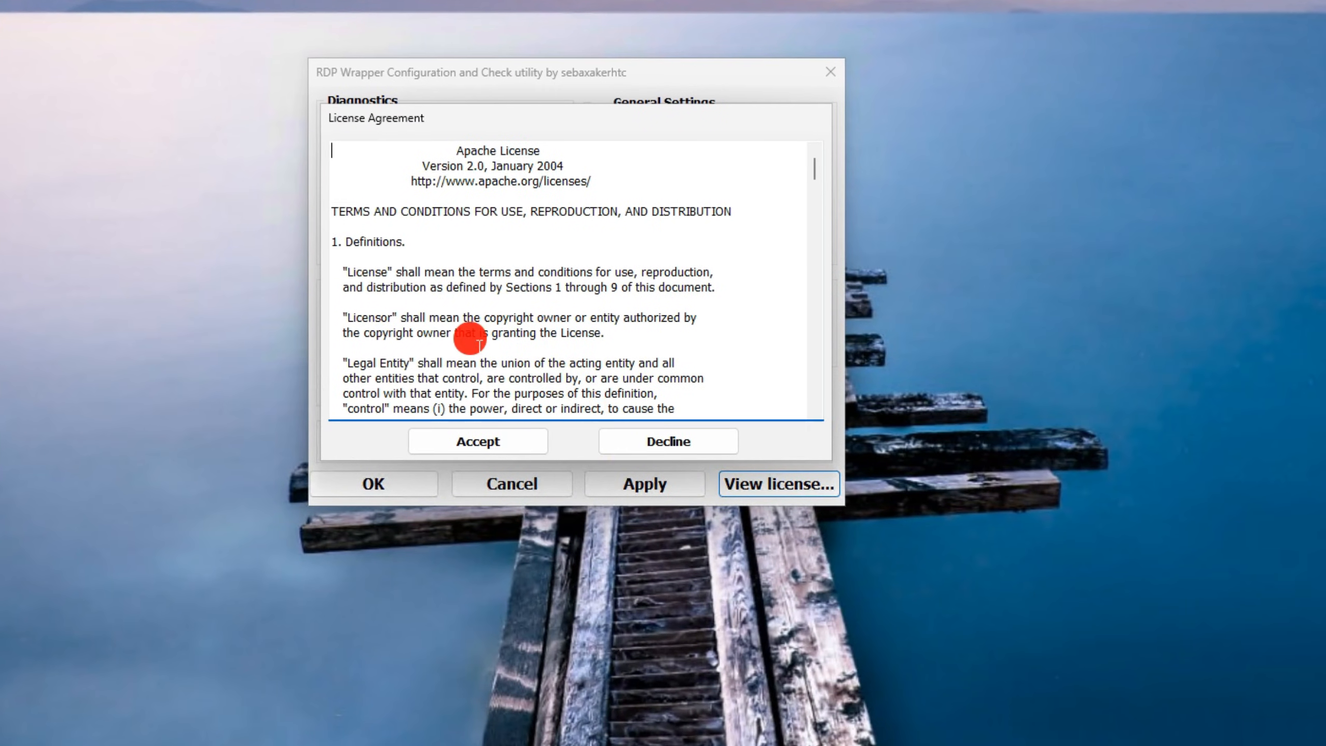
scroll(479, 342, "down", 10)
left_click(479, 438)
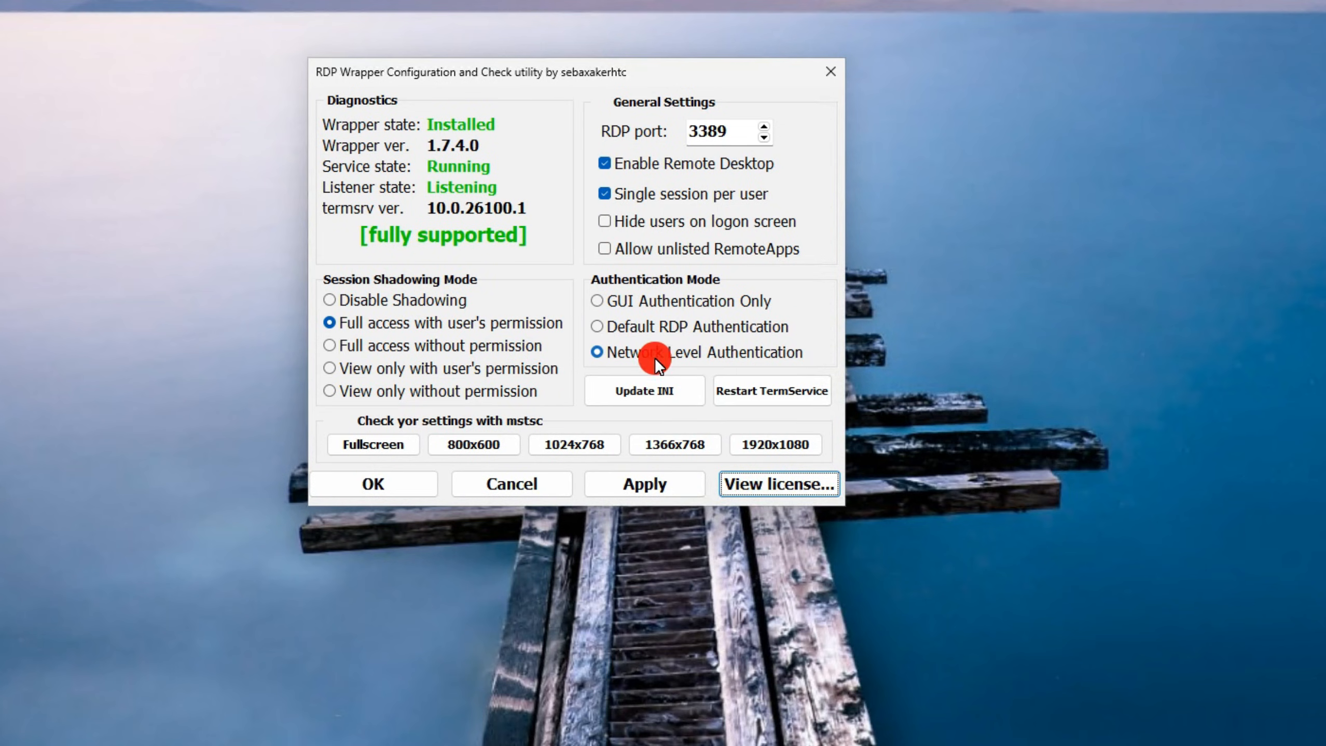
left_click(666, 392)
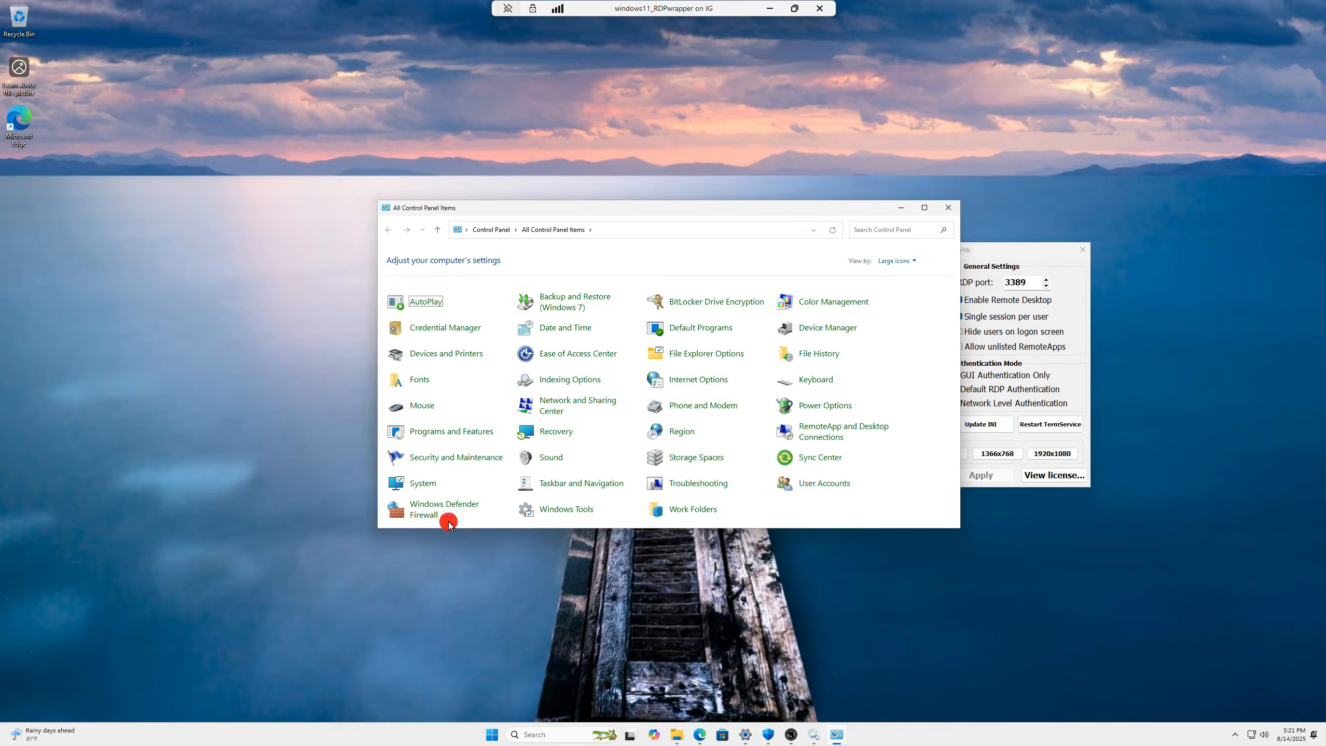
left_click(444, 518)
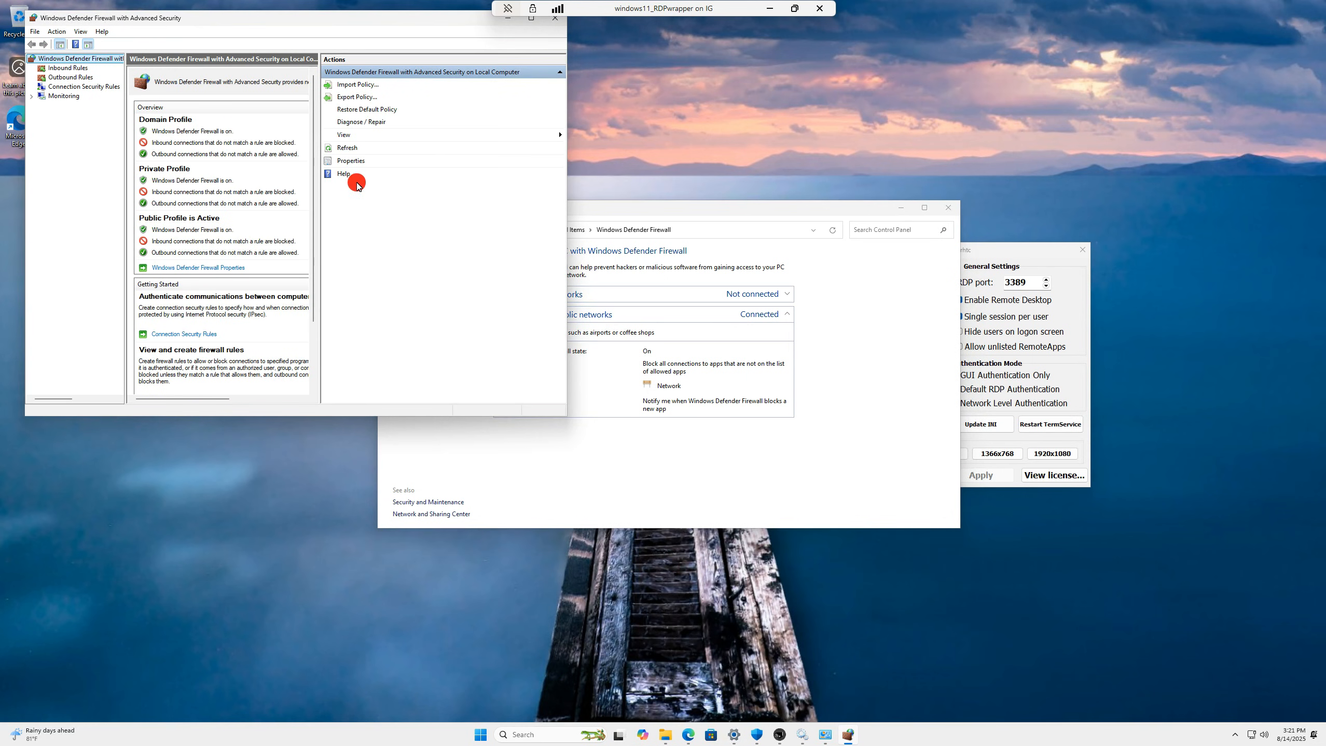
- Review the outbound firewall rules and turn off Windows Defender Firewall for private networks
left_click(70, 77)
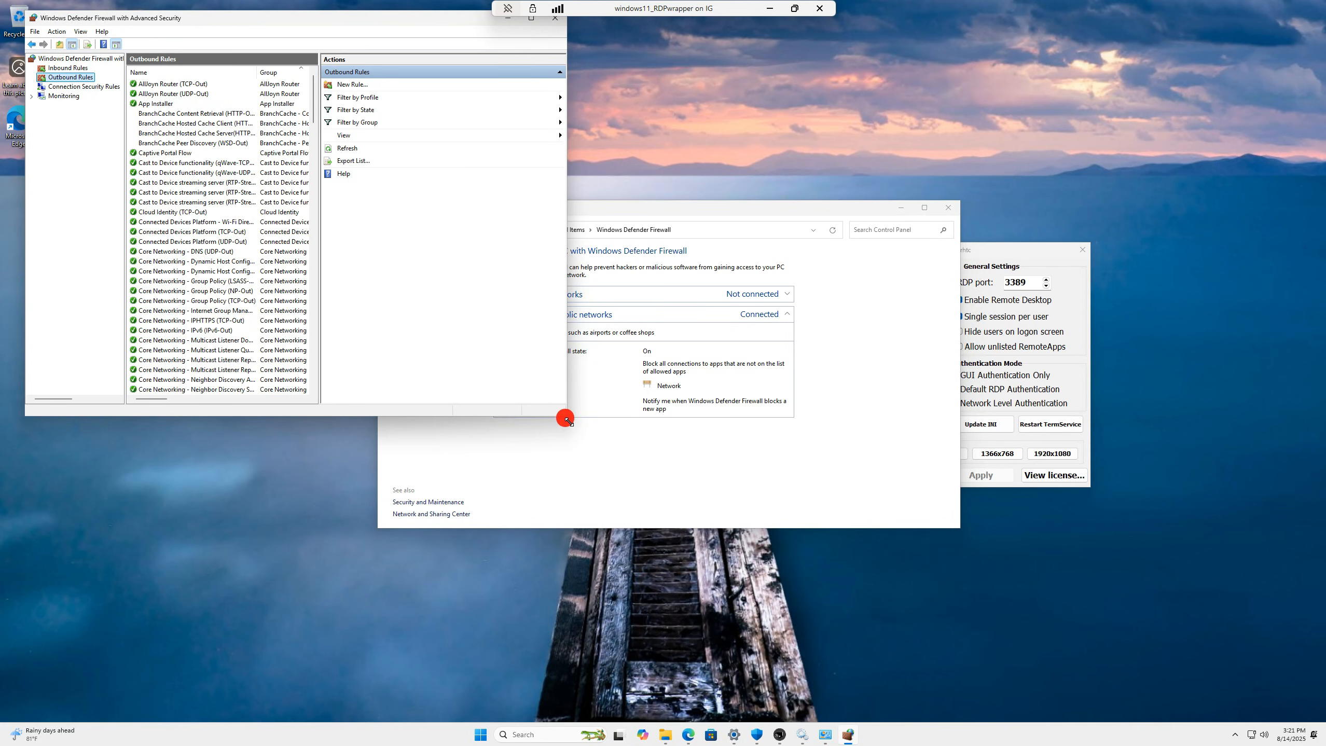
left_click_drag(565, 415, 933, 543)
key("r")
key("r")
key("r")
key("r")
key("r")
key("r")
key("r")
key("r")
key("r")
key("r")
key("r")
key("r")
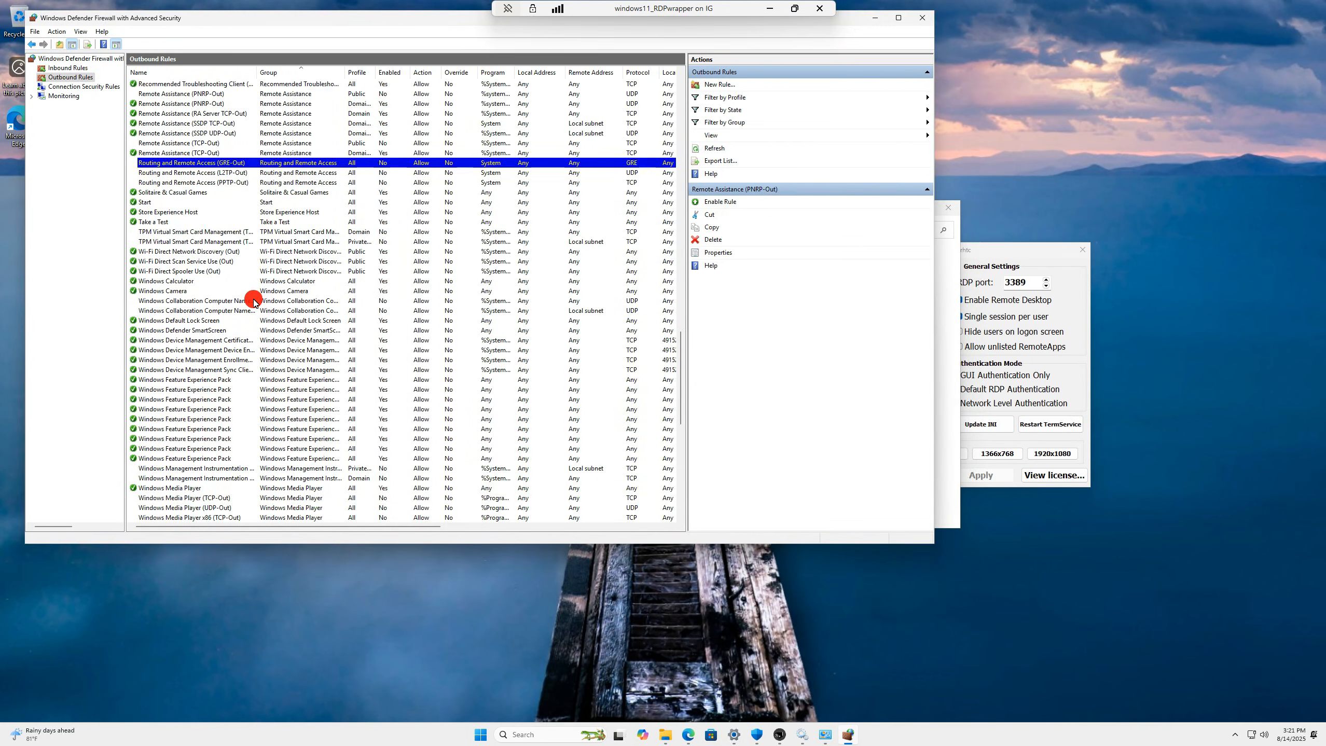
left_click(715, 90)
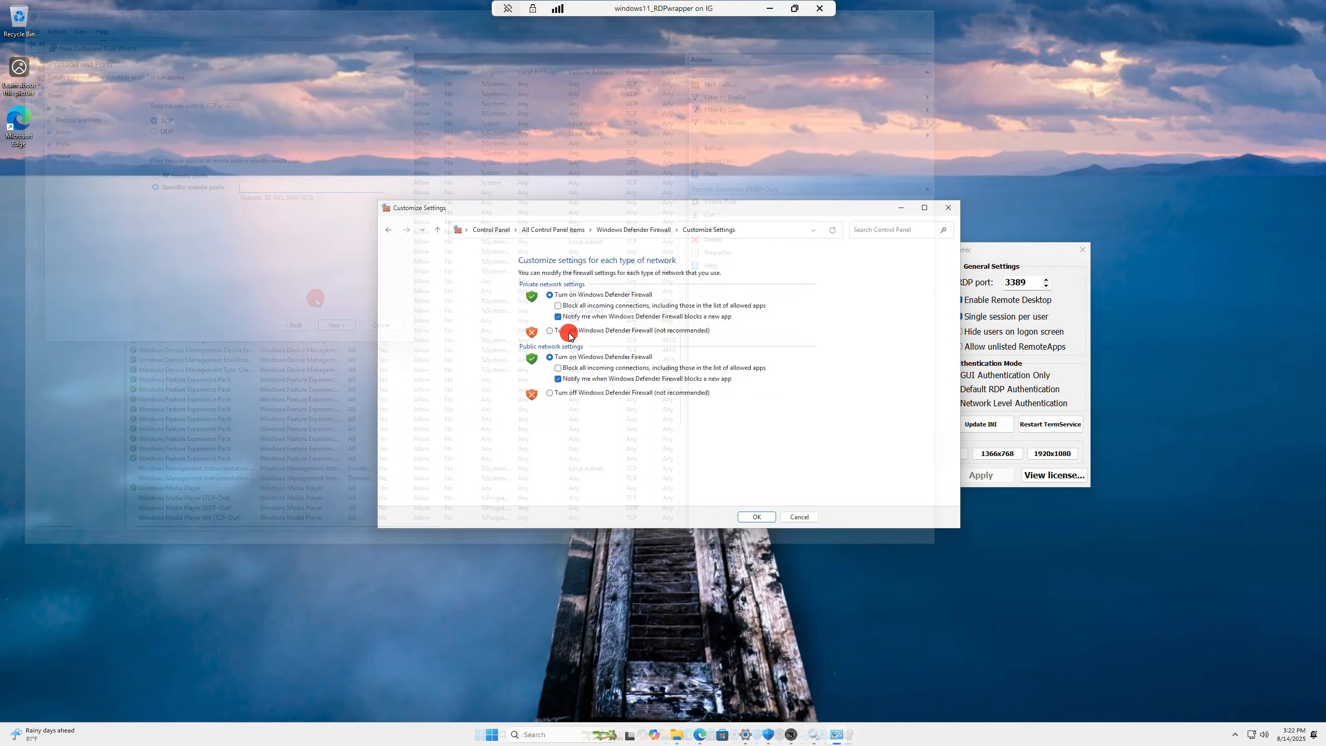
left_click(569, 334)
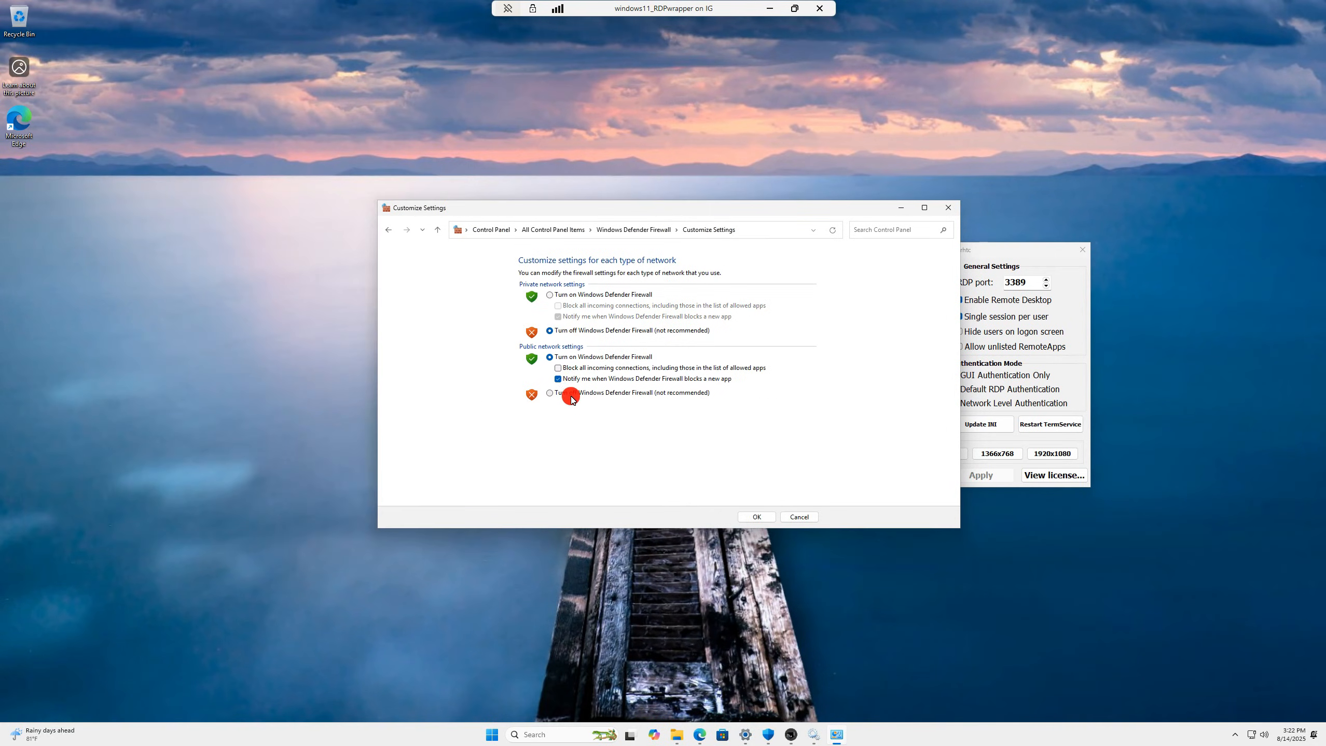
left_click(750, 517)
left_click(448, 354)
left_click(412, 161)
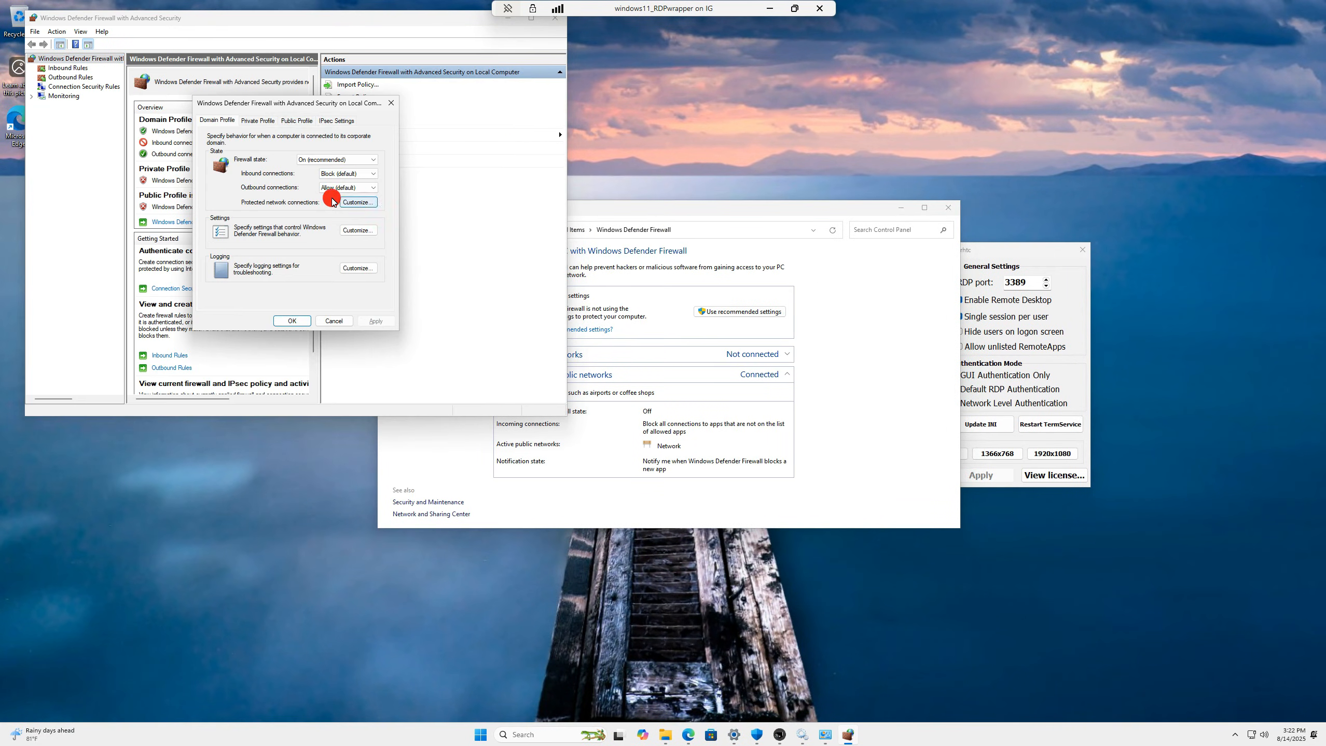
left_click(305, 328)
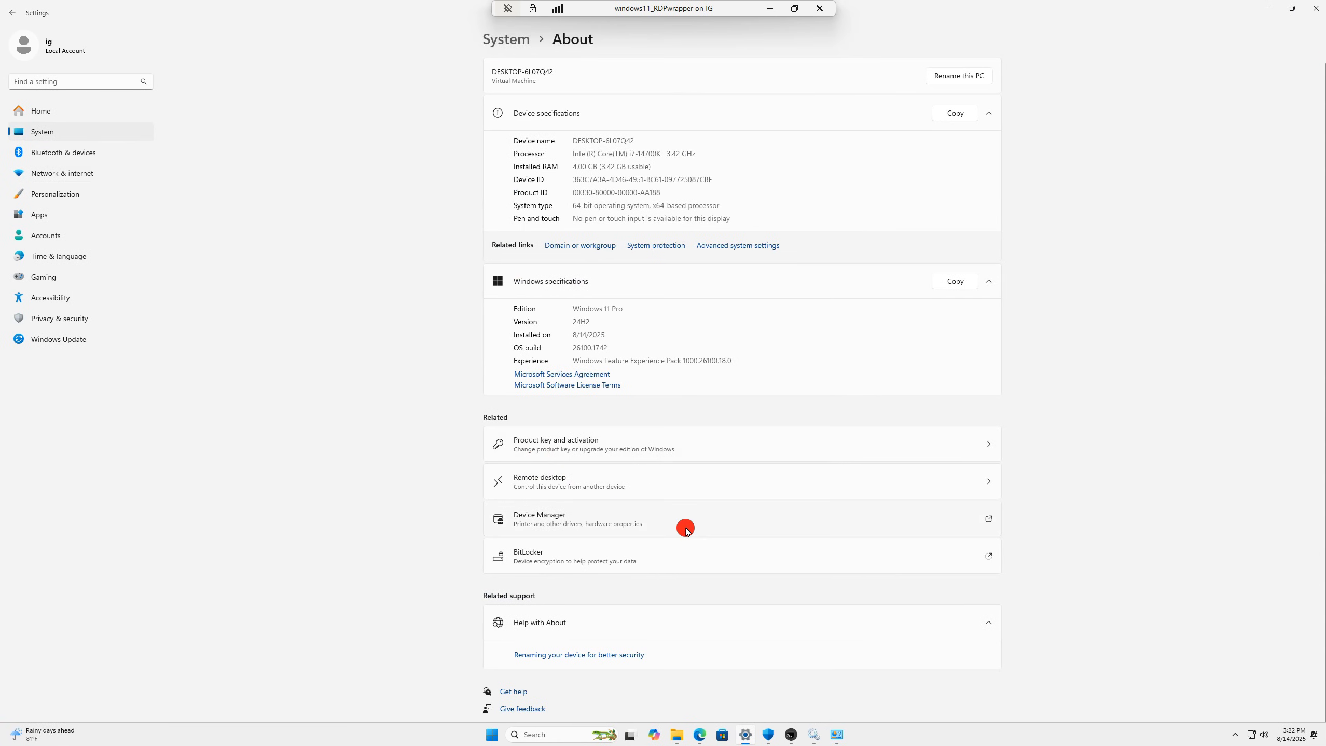
- On System Properties' Remote tab, keep remote connections allowed and open Select Users
left_click(734, 248)
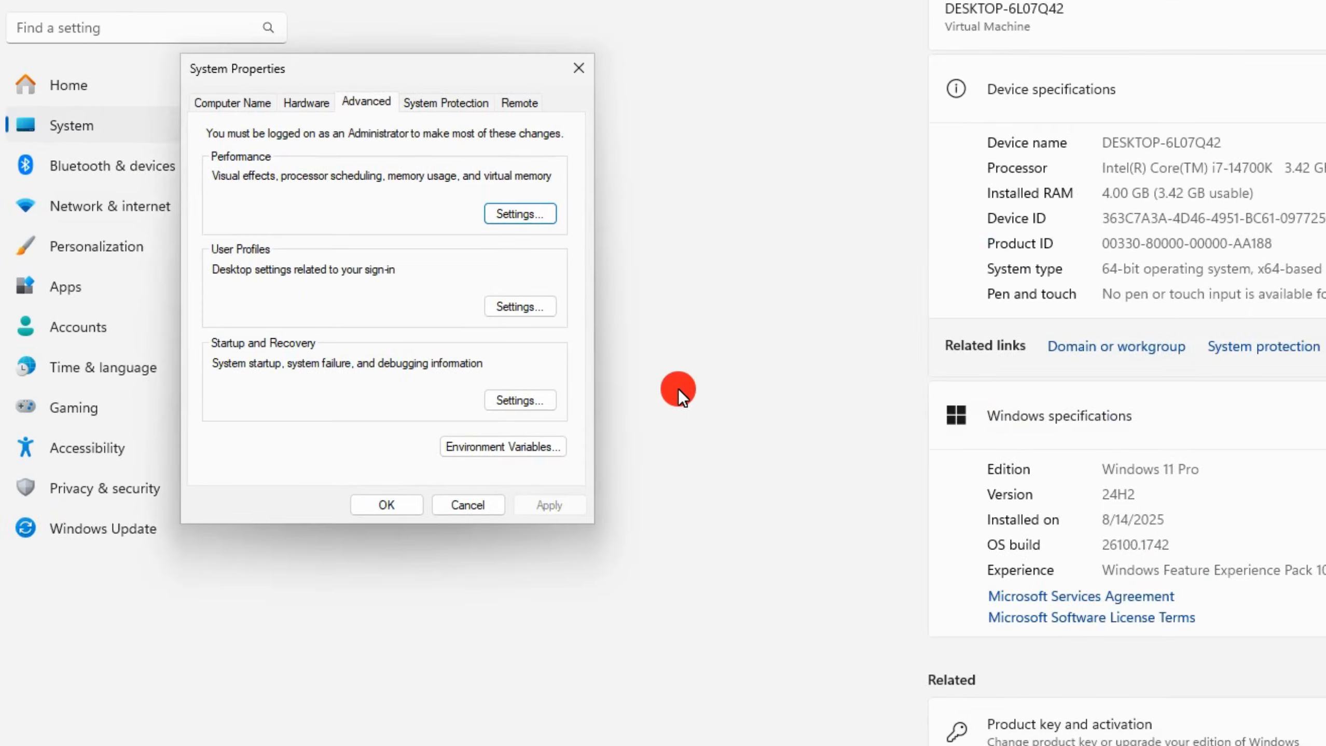
left_click(524, 102)
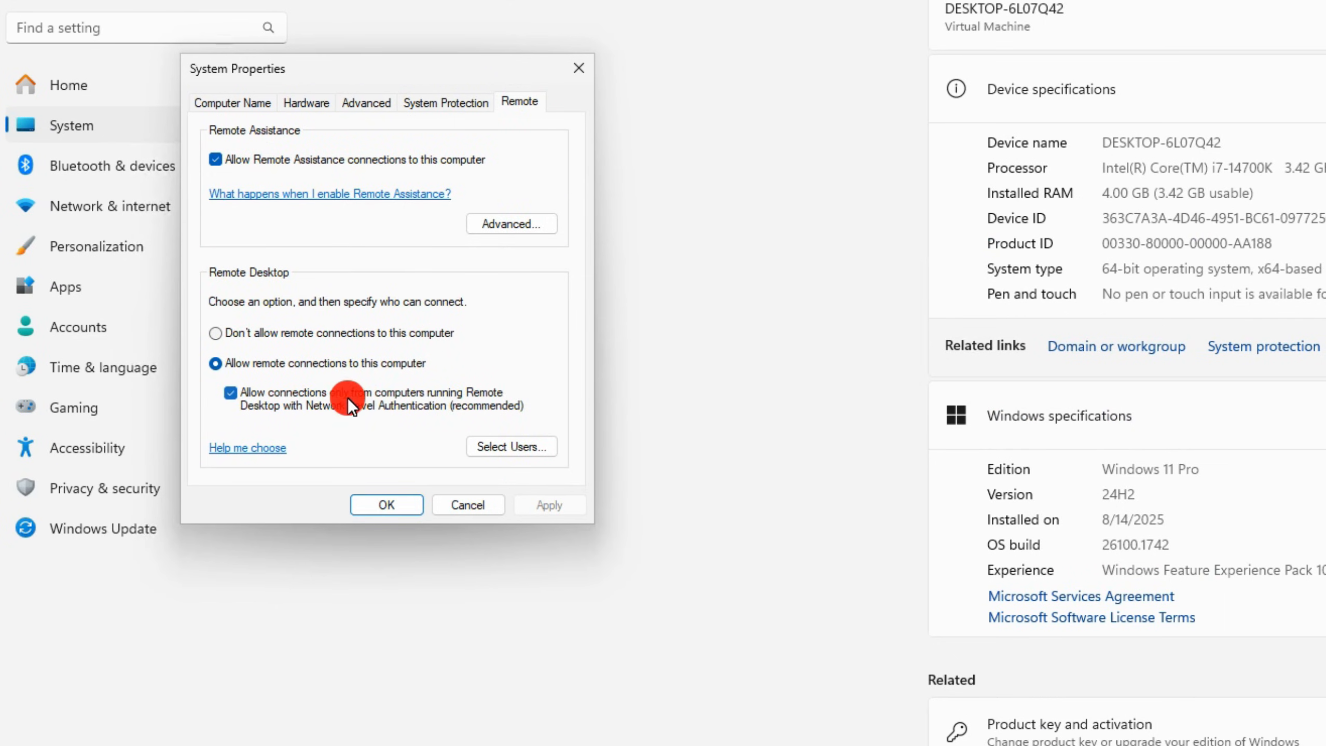
left_click(479, 450)
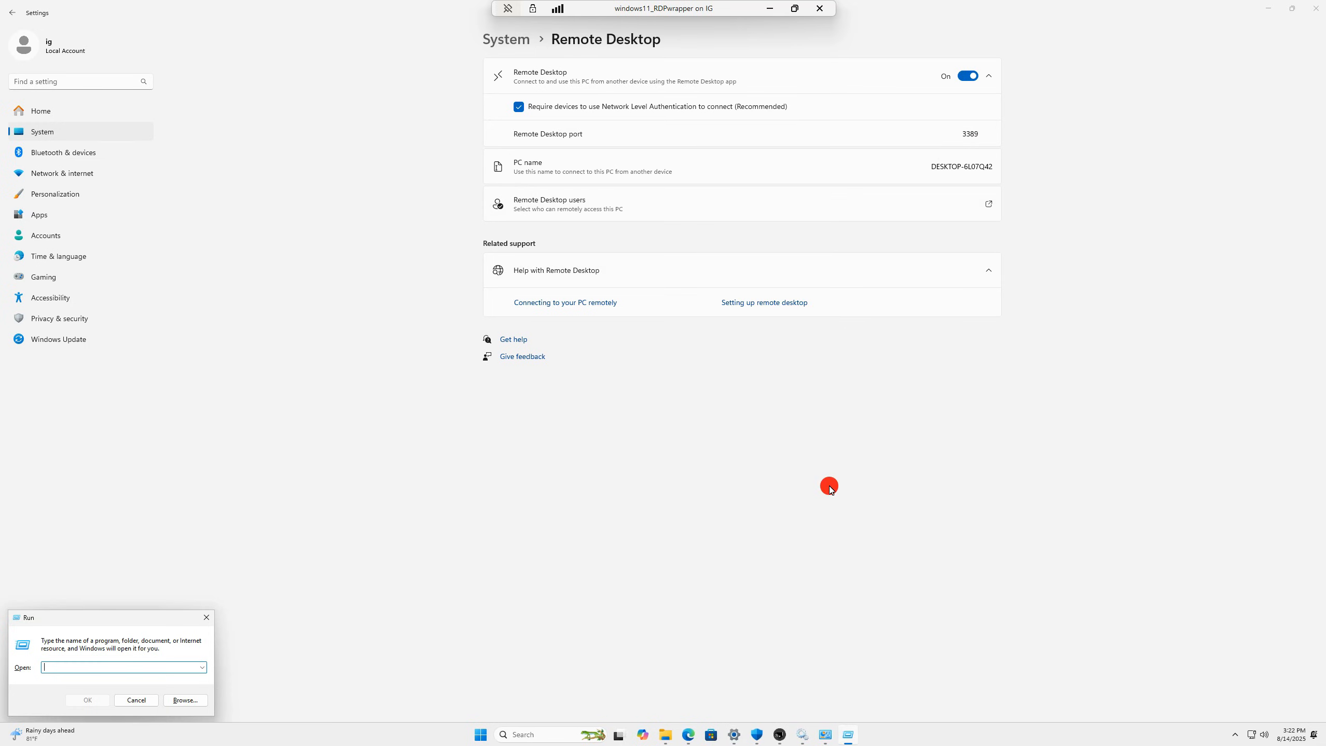
- Run cmd and ipconfig to read the IPv4 address 192.168.10.11 and gateway 192.168.10.1
type("cmd")
key("Return")
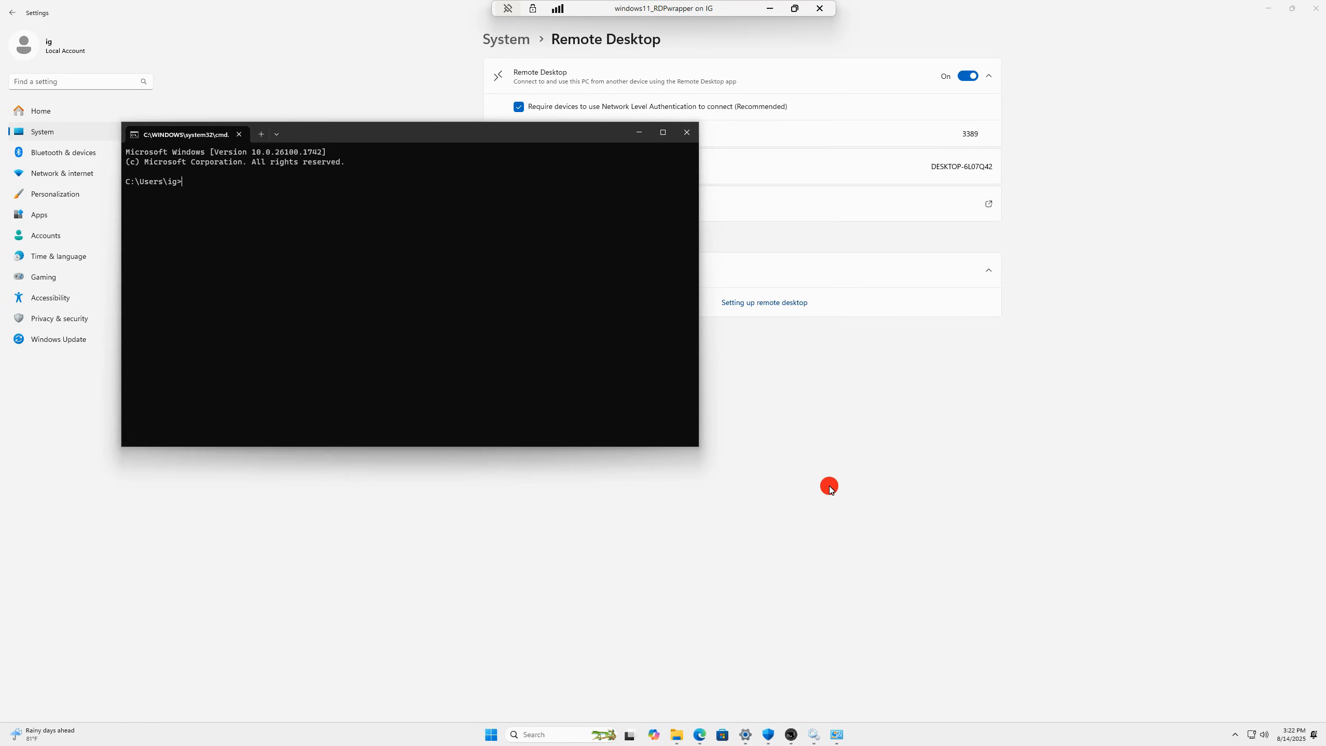
type("ipconfig")
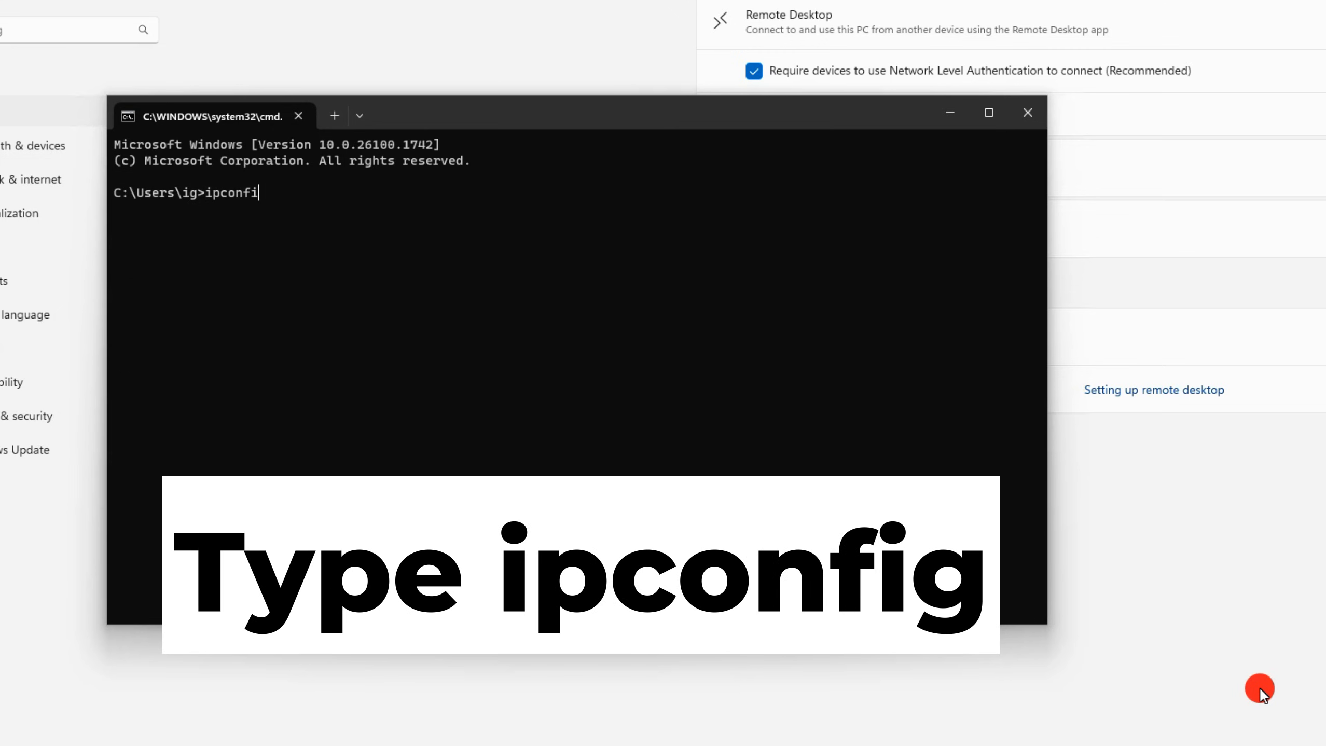
key("Return")
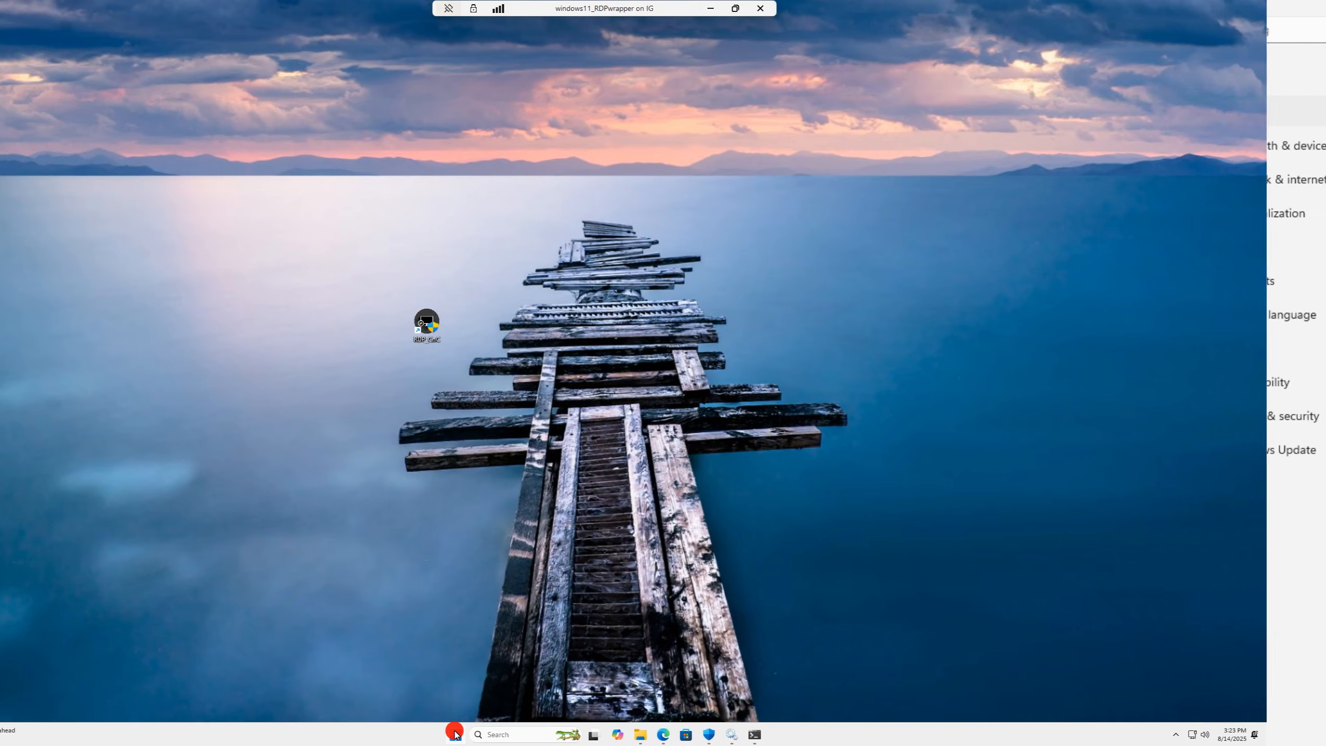
right_click(515, 734)
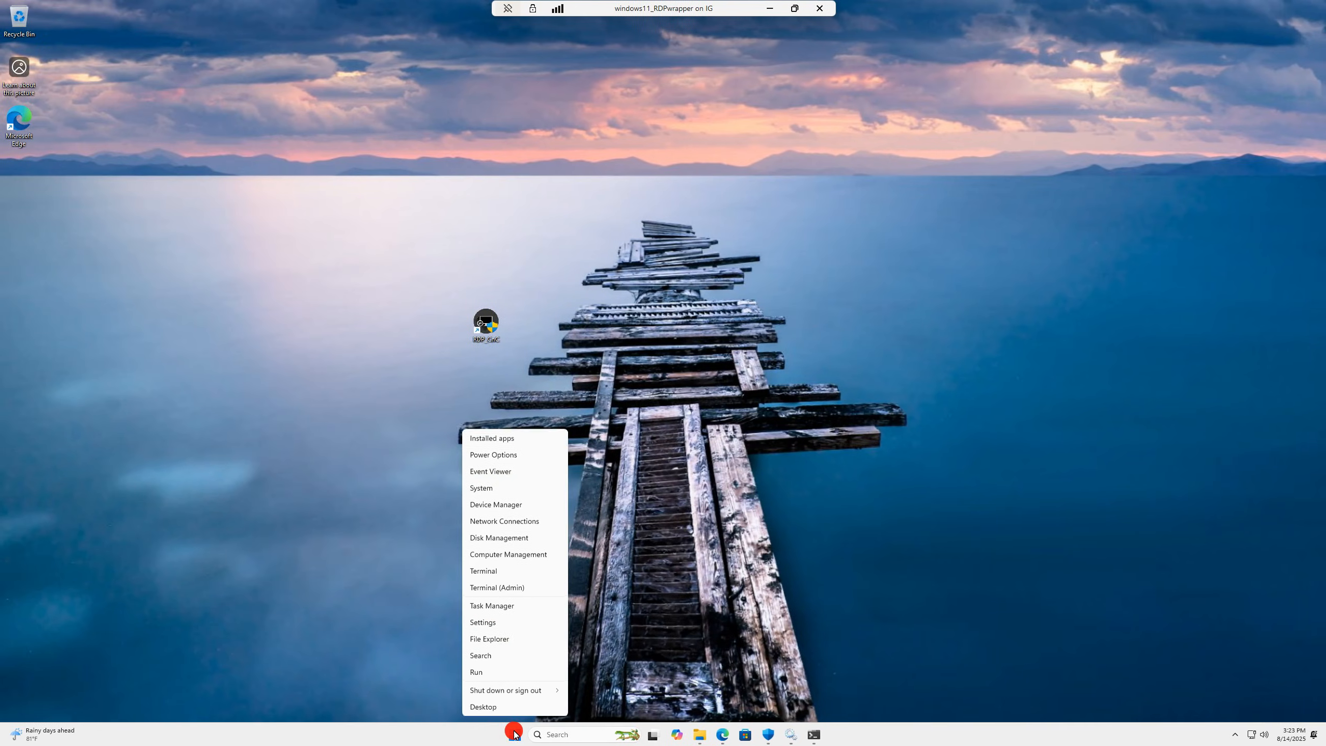
- Open Computer Management's Local Users and Groups > Users list and start a New User
left_click(523, 557)
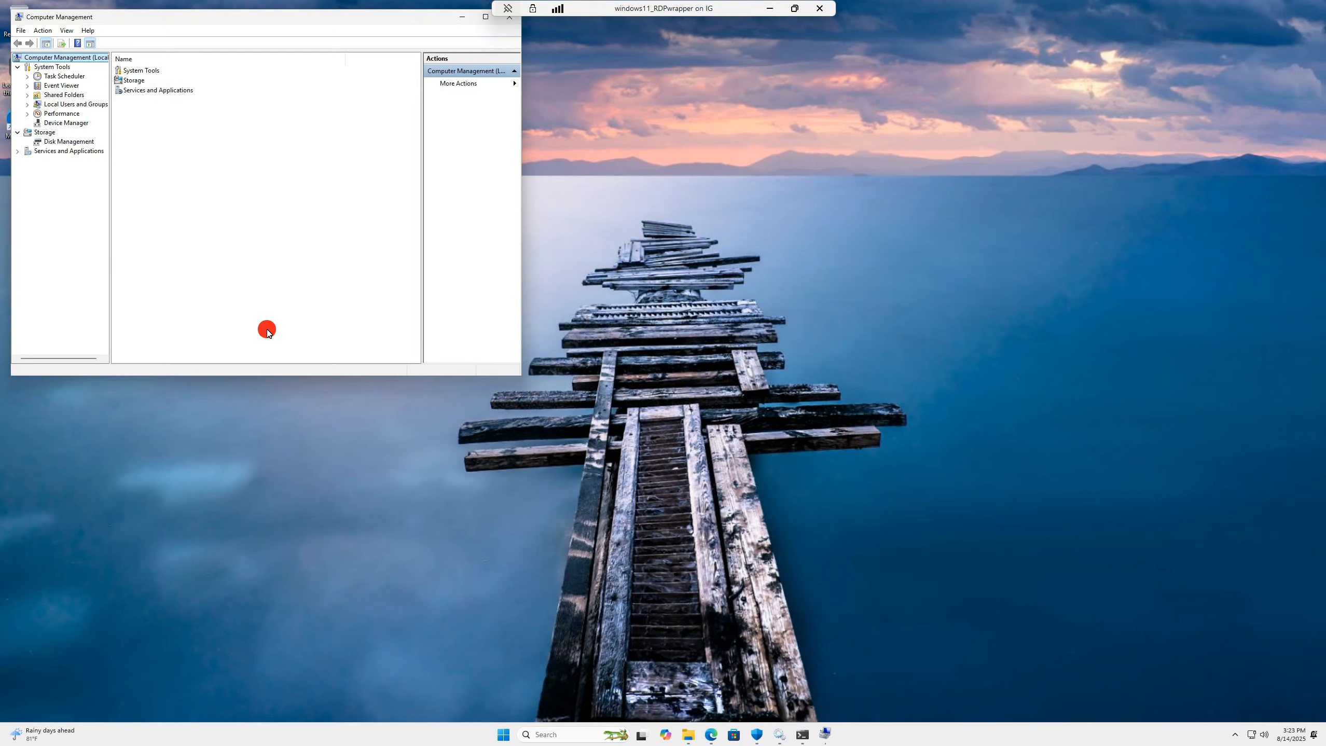
left_click(27, 104)
left_click(62, 113)
left_click(131, 100)
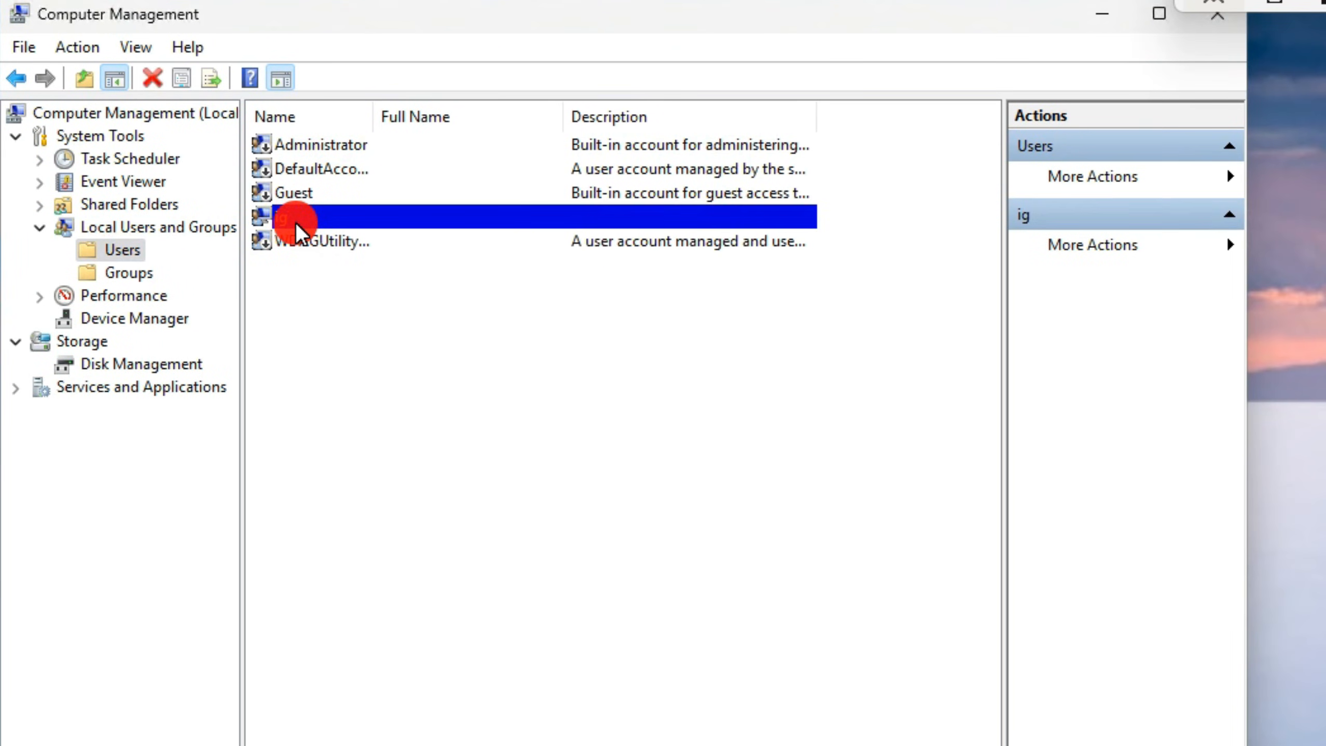
right_click(138, 139)
left_click(413, 323)
- Create the first user with a password that never expires and cannot be changed
type("shyam")
key("Tab")
key("Tab")
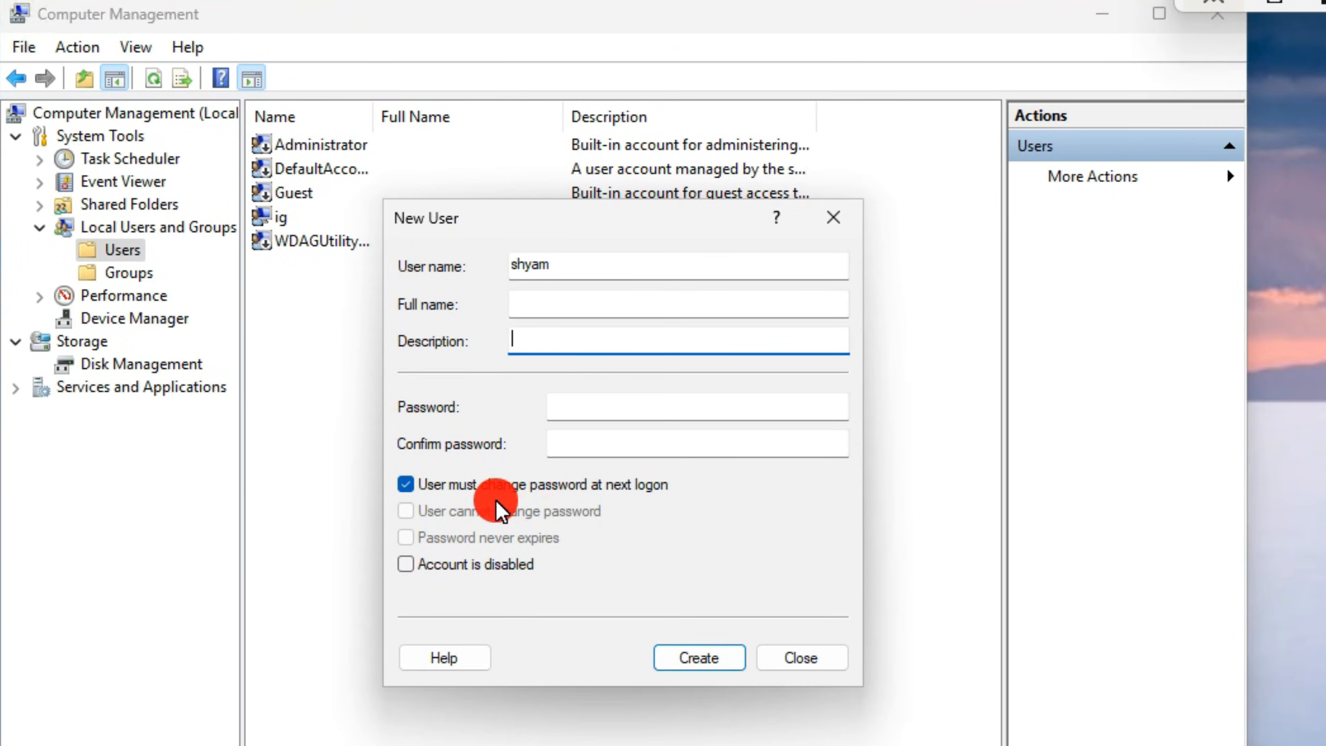
left_click(496, 494)
left_click(563, 510)
left_click(517, 538)
key("Return")
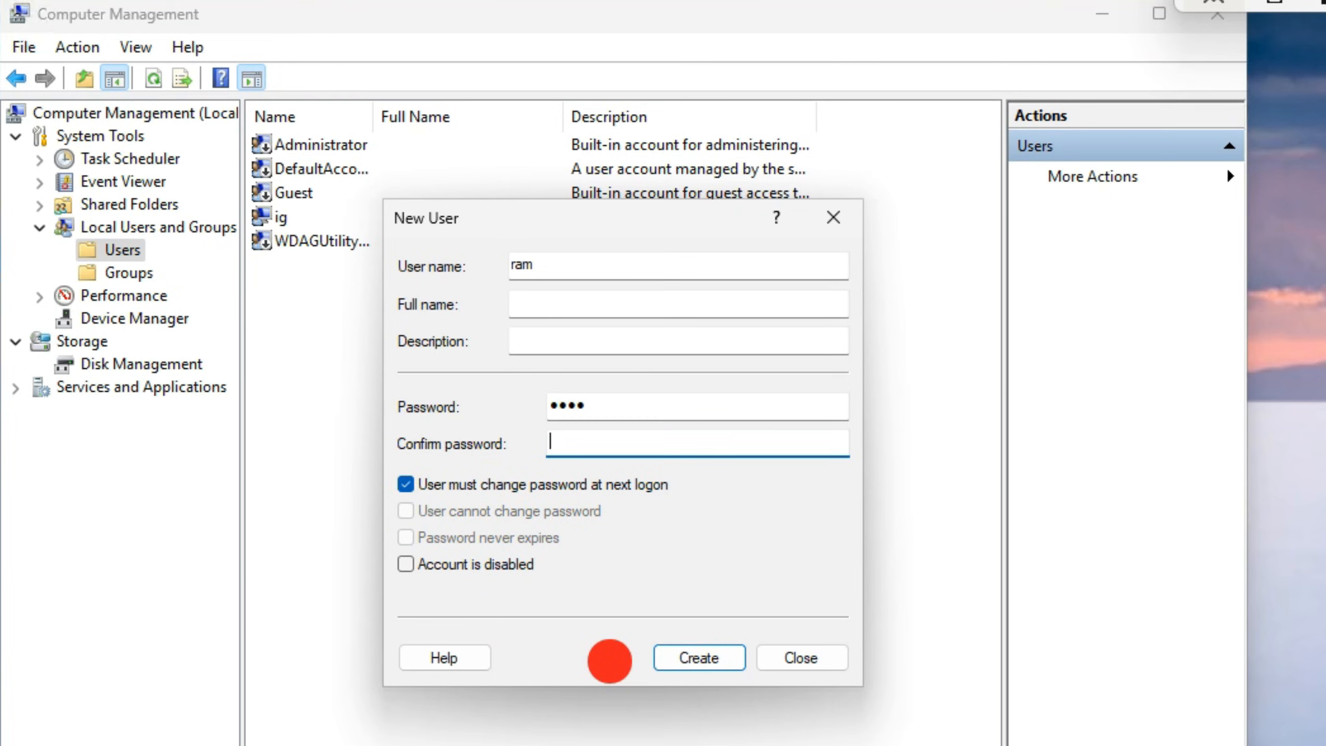
- Create the second and third users with the same password options, then close the form
type("1234")
left_click(405, 484)
left_click(405, 511)
left_click(406, 538)
left_click(679, 658)
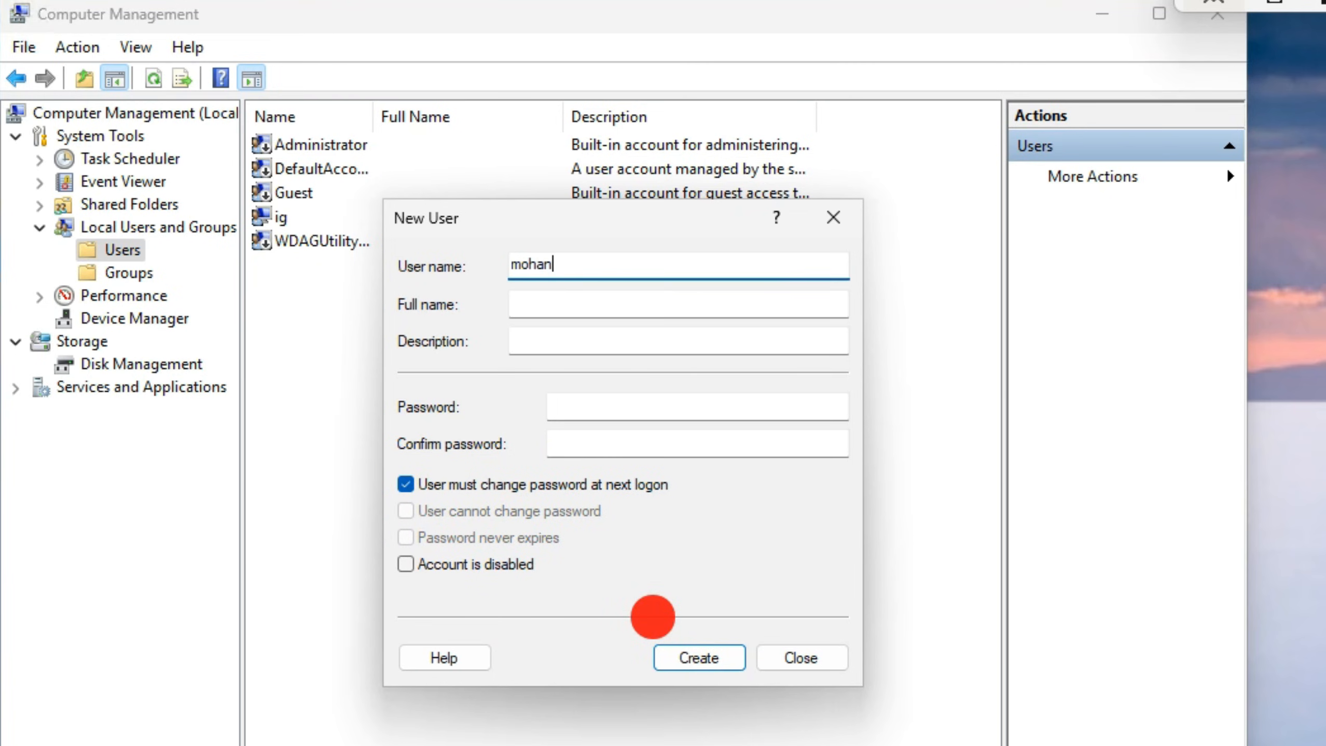
left_click(522, 484)
left_click(522, 511)
left_click(527, 537)
left_click(698, 658)
left_click(783, 657)
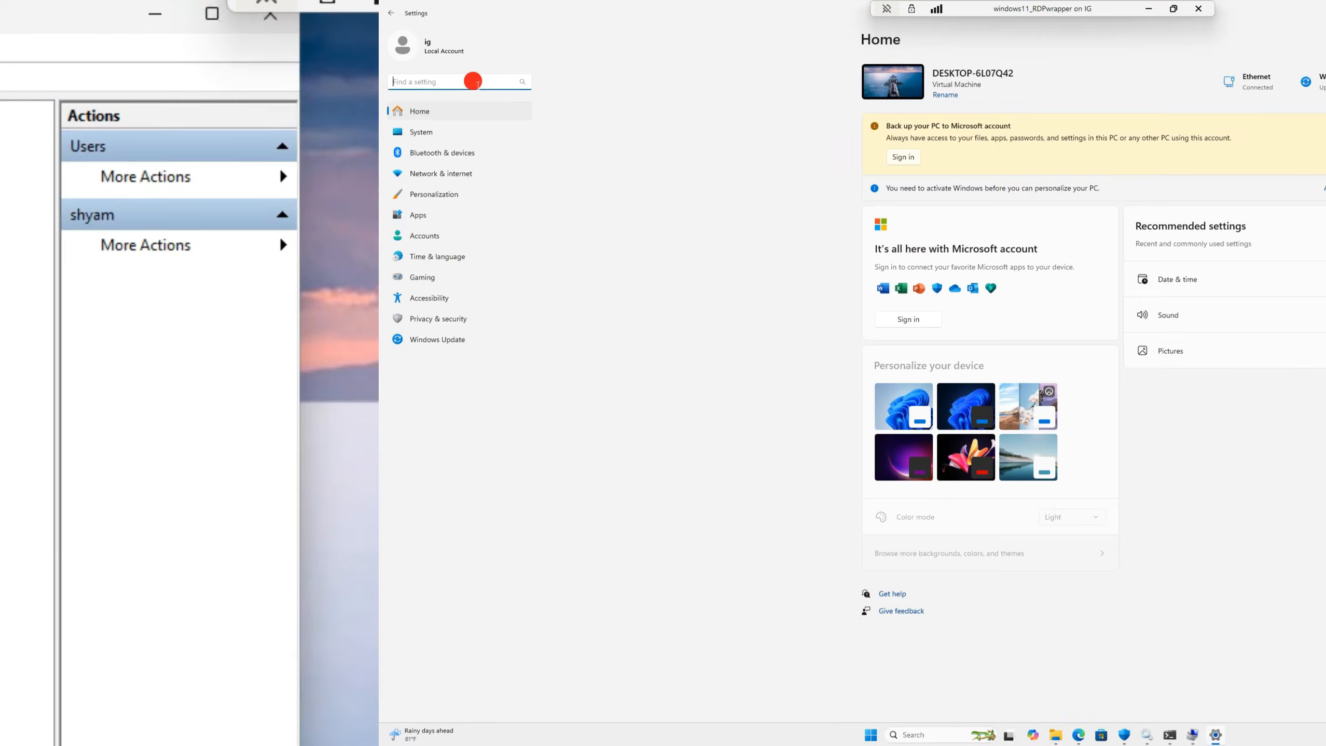
- Search 'rem' to reach Remote Desktop settings and start adding Remote Desktop users via Advanced
type("rem")
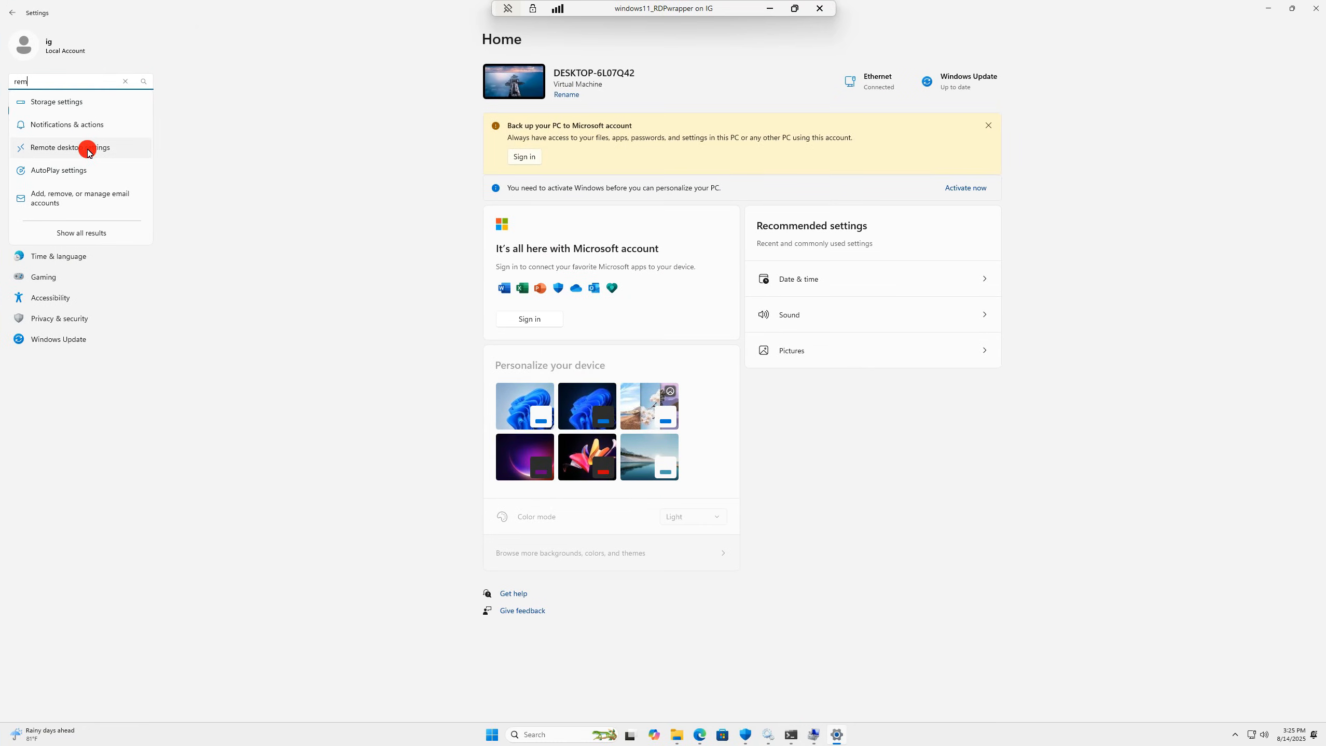
left_click(87, 149)
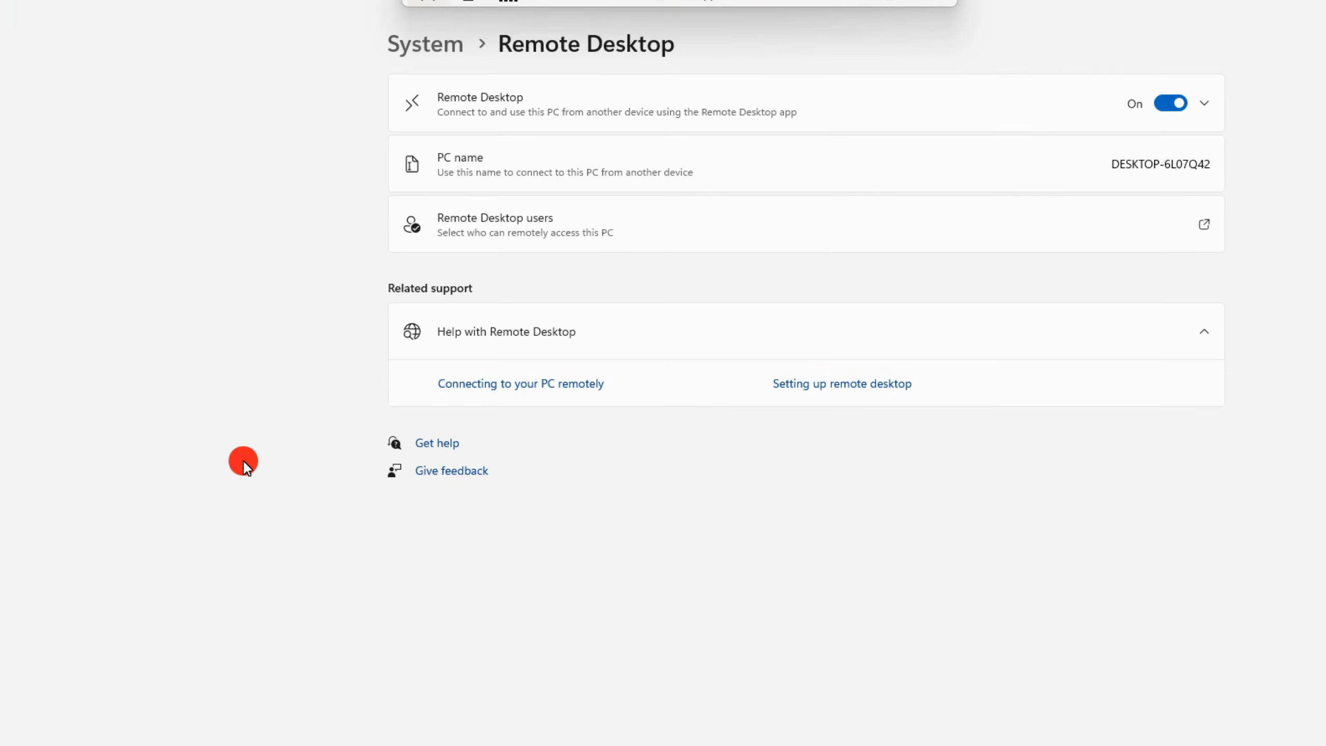
left_click(956, 232)
left_click(580, 605)
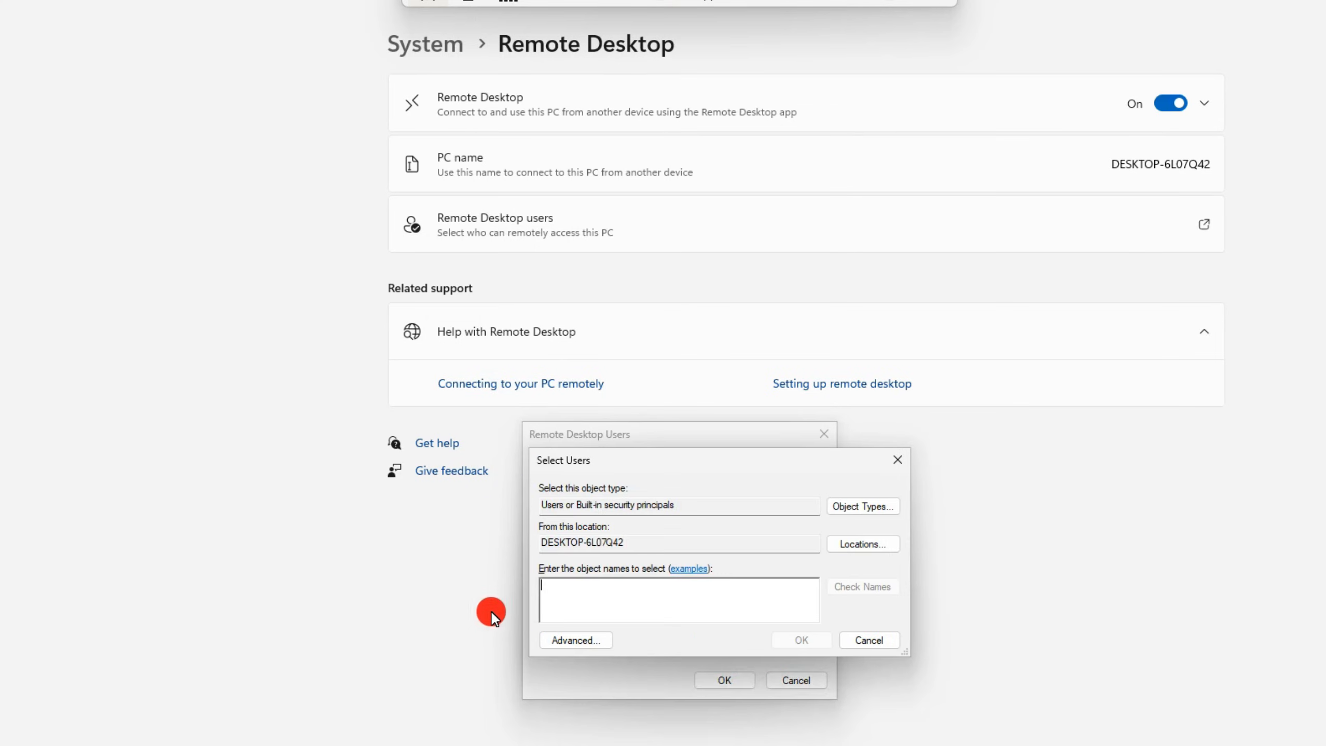
left_click(595, 642)
- Find all users, select the three new accounts, and confirm both dialogs
left_click(922, 434)
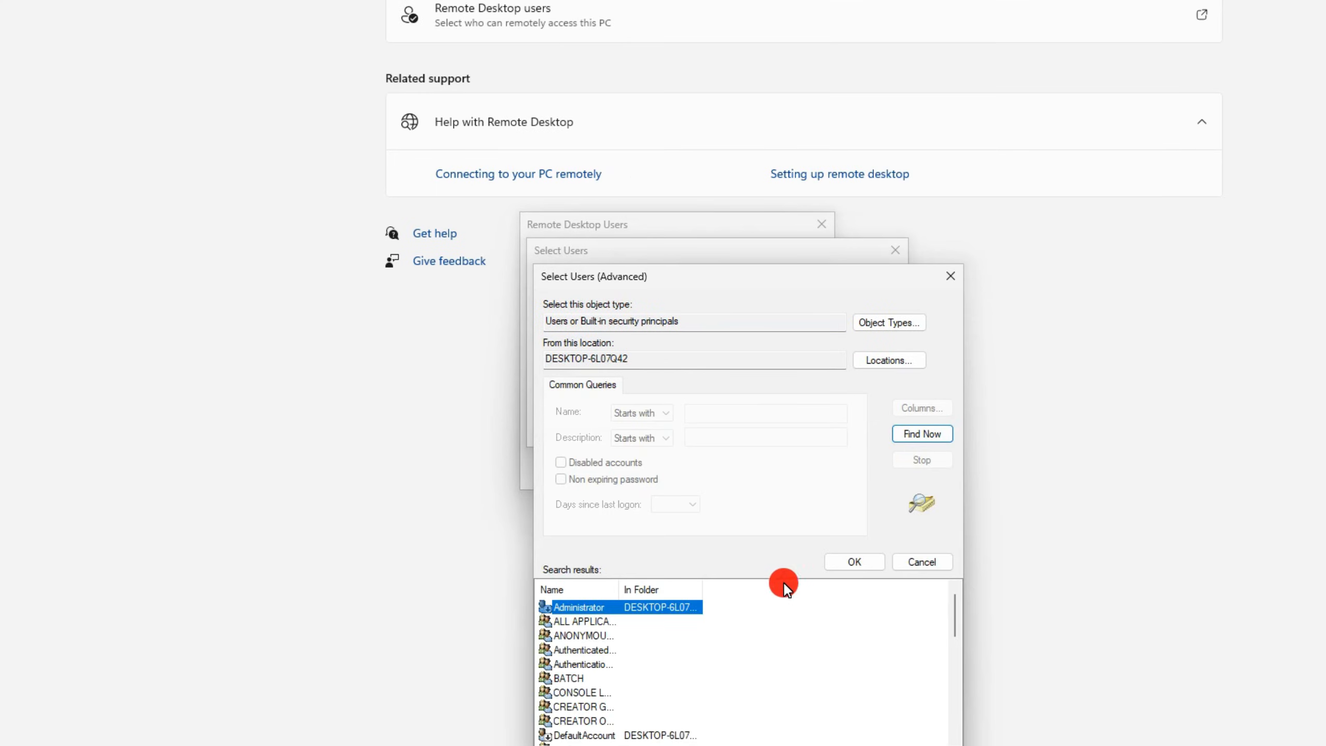
scroll(627, 674, "down", 8)
left_click(611, 678)
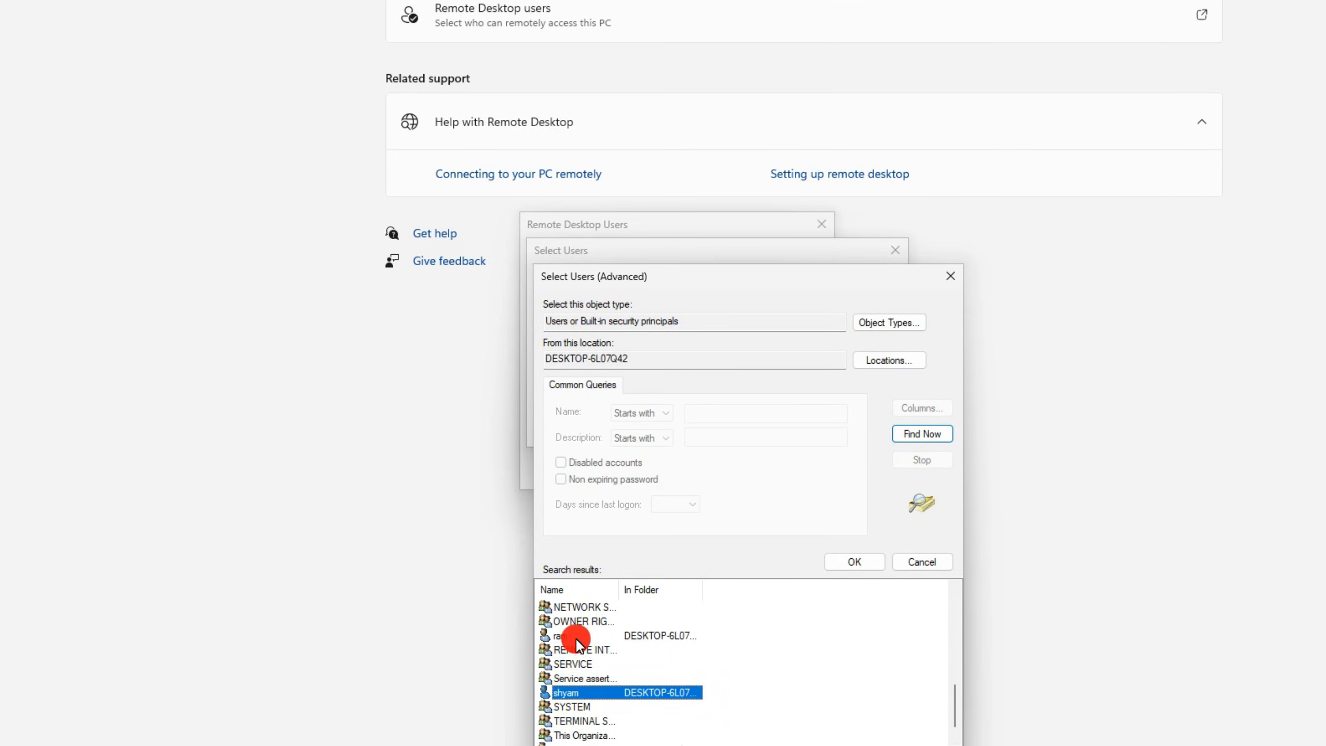
left_click(574, 623, "ctrl")
scroll(627, 685, "up", 5)
left_click(594, 690, "ctrl")
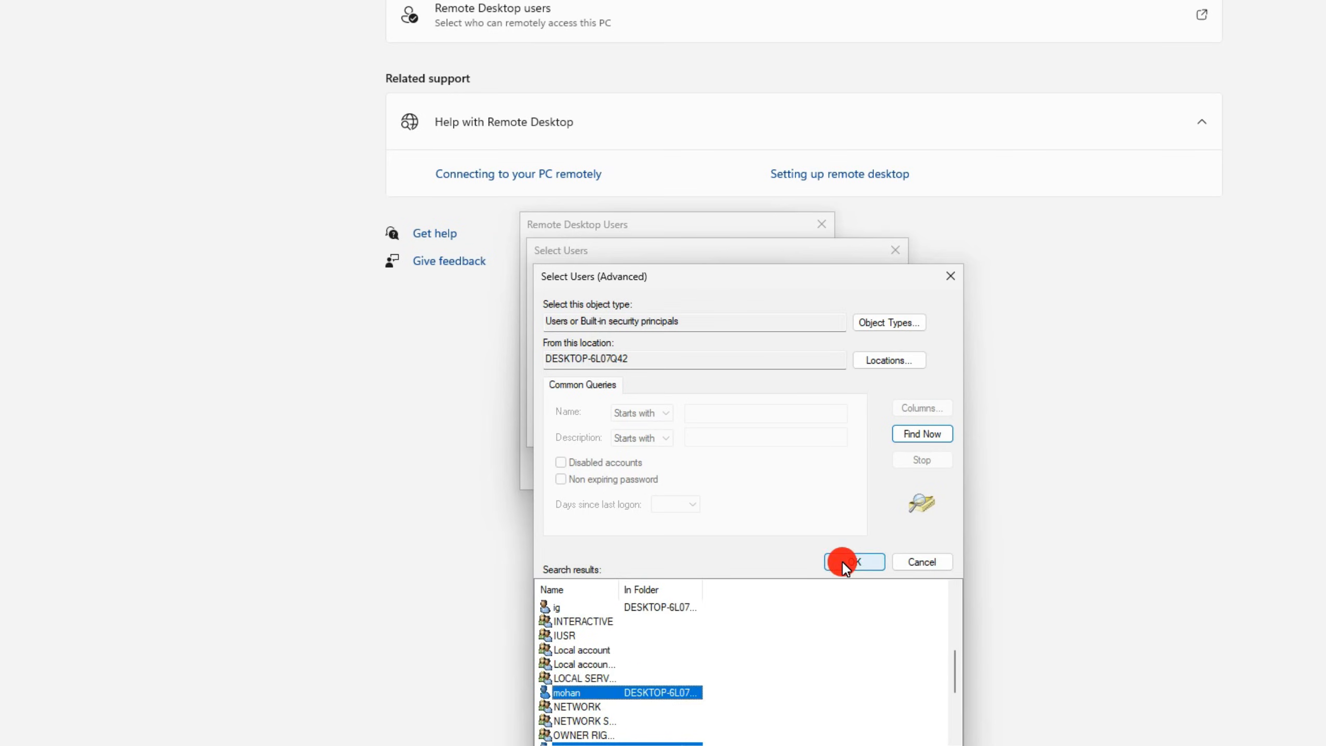
left_click(846, 562)
left_click(799, 431)
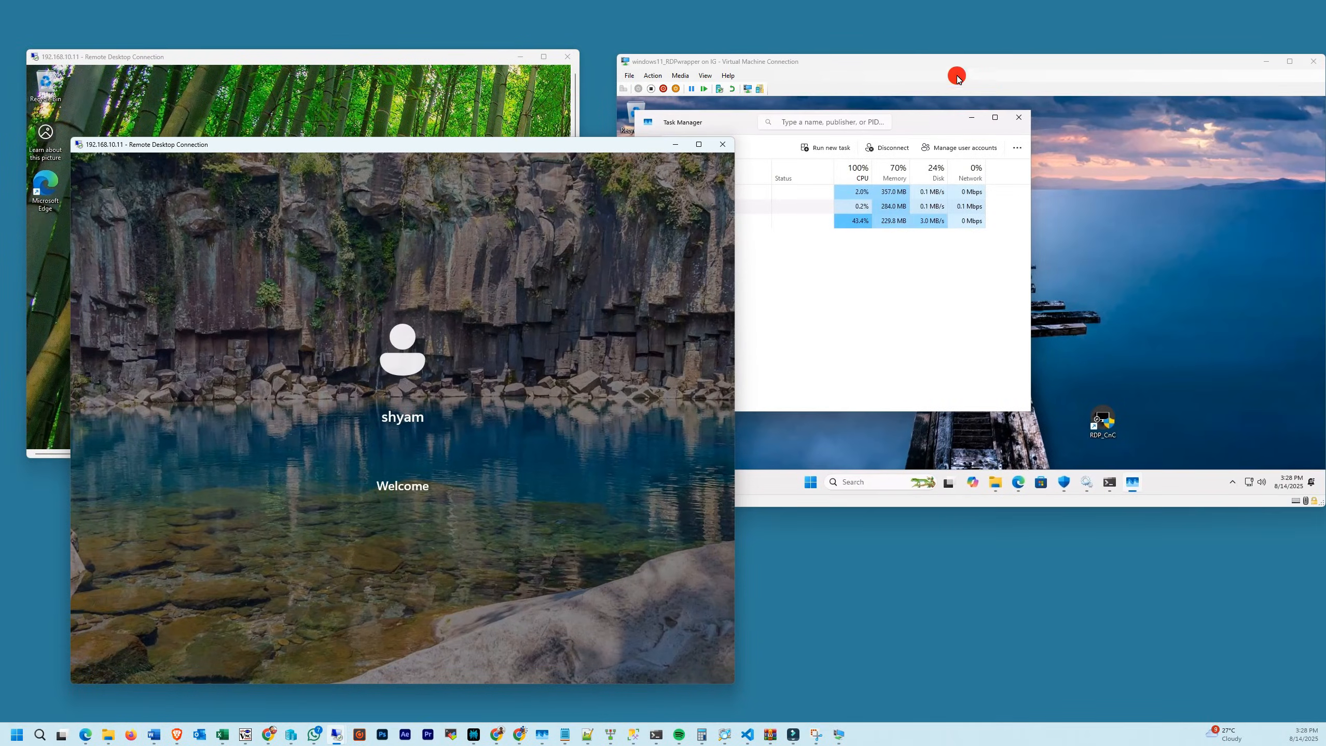
- Accept the session's privacy settings and arrange the VM and remote session windows side by side
left_click_drag(957, 74, 1093, 15)
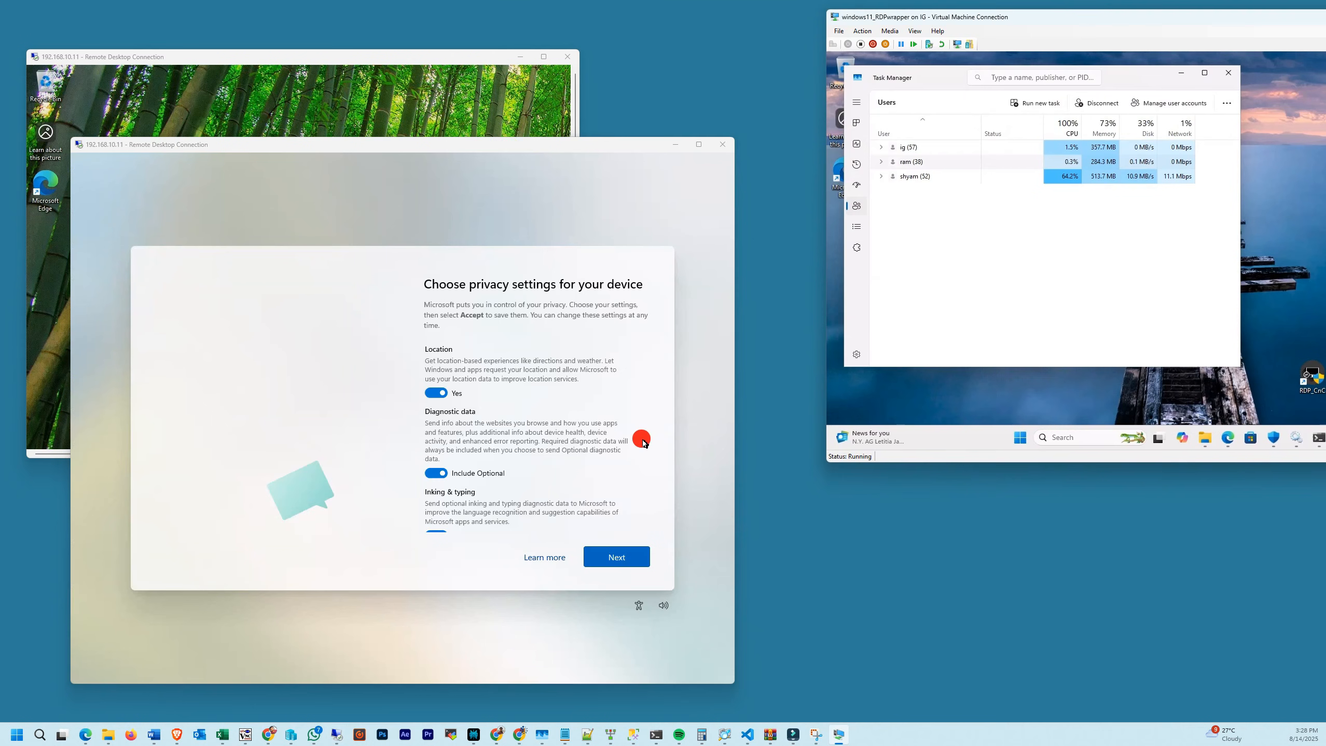
left_click(623, 562)
left_click(624, 561)
left_click_drag(574, 145, 1029, 226)
left_click(517, 57)
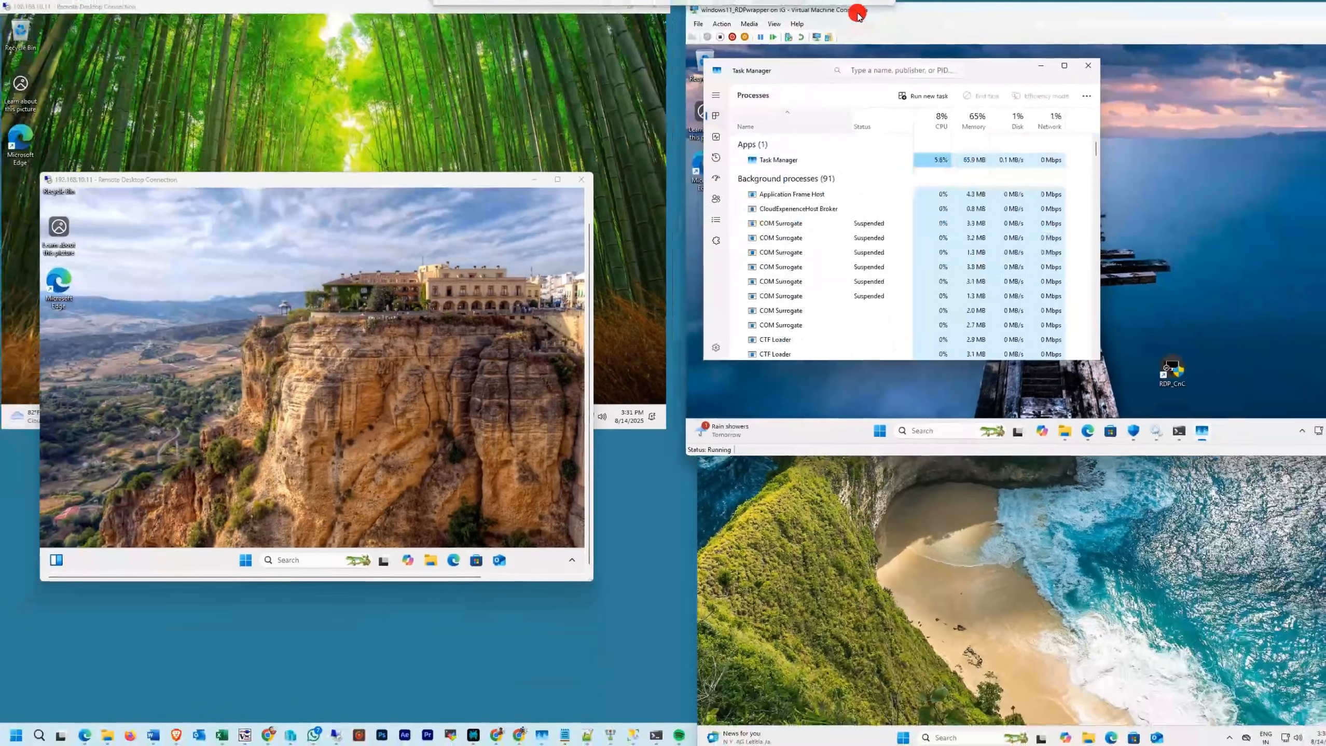
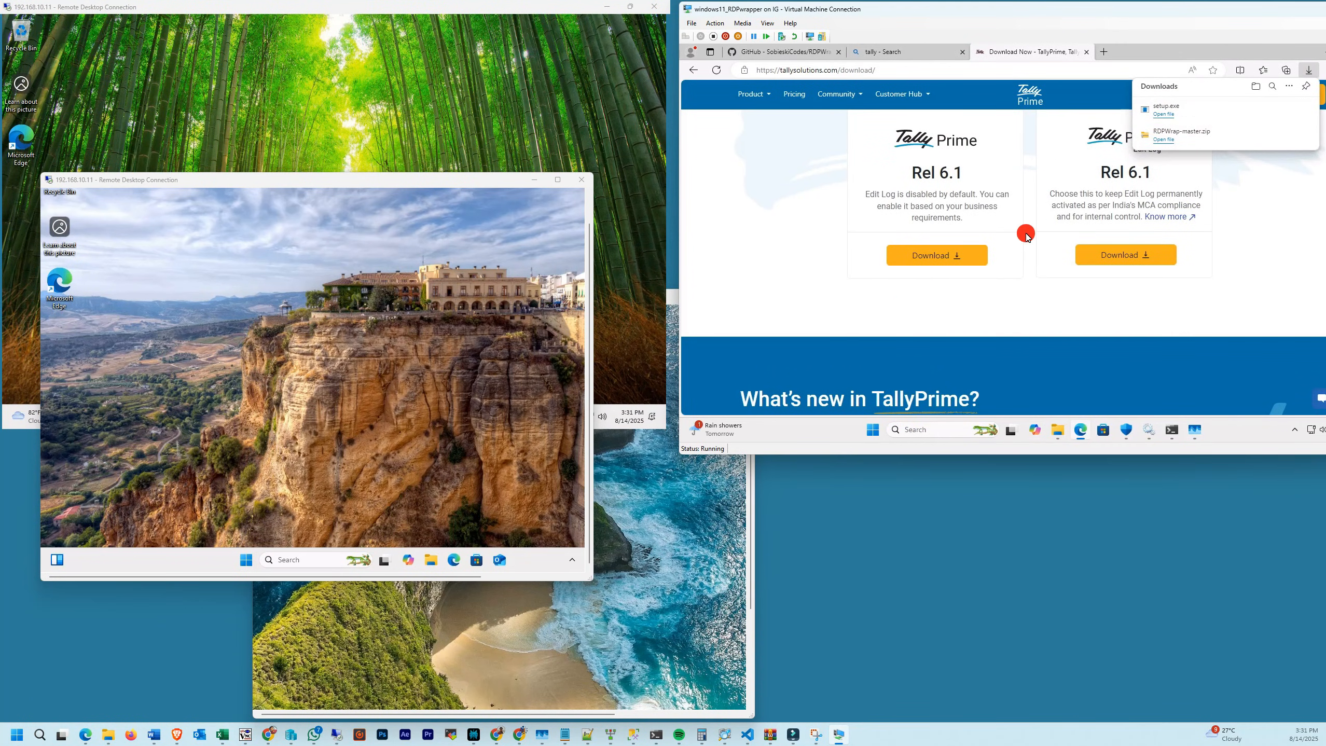
- Run the TallyPrime setup on the VM, approve it, and start TallyPrime after installation
left_click(1023, 324)
left_click(1039, 309)
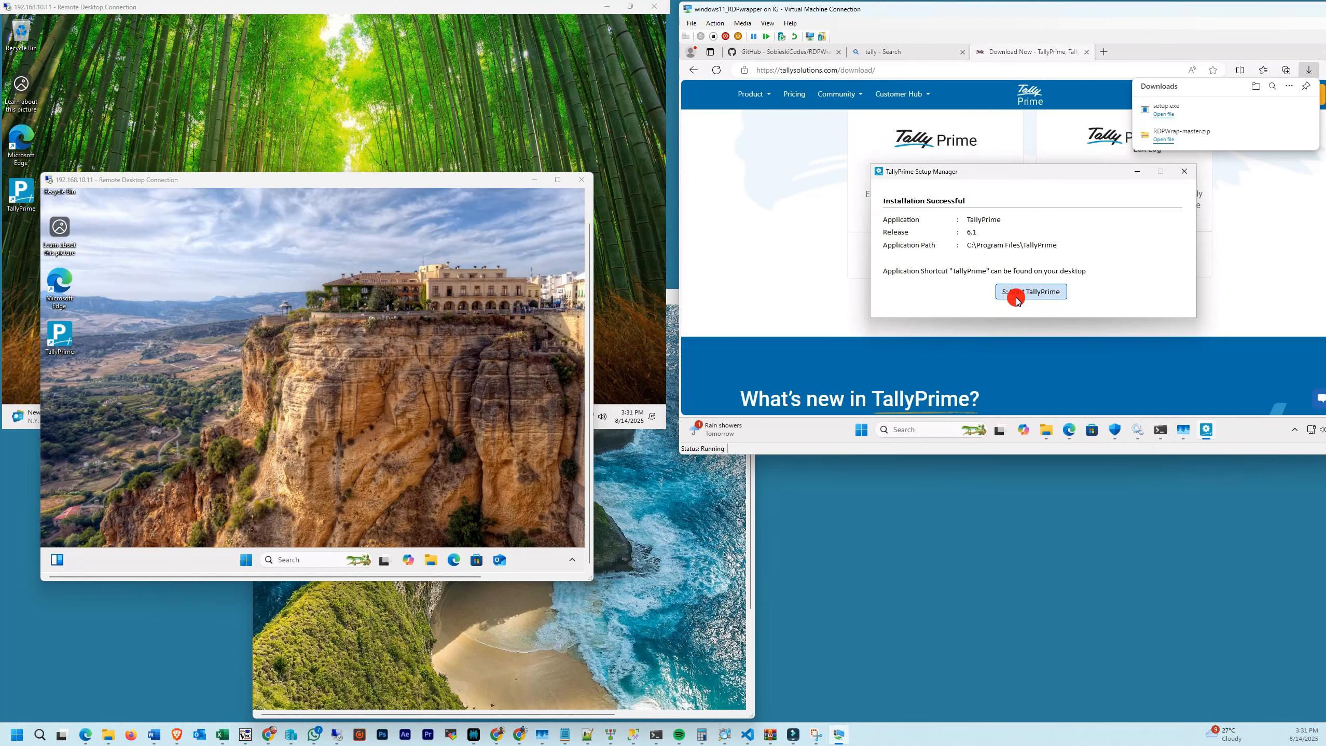
left_click(1018, 293)
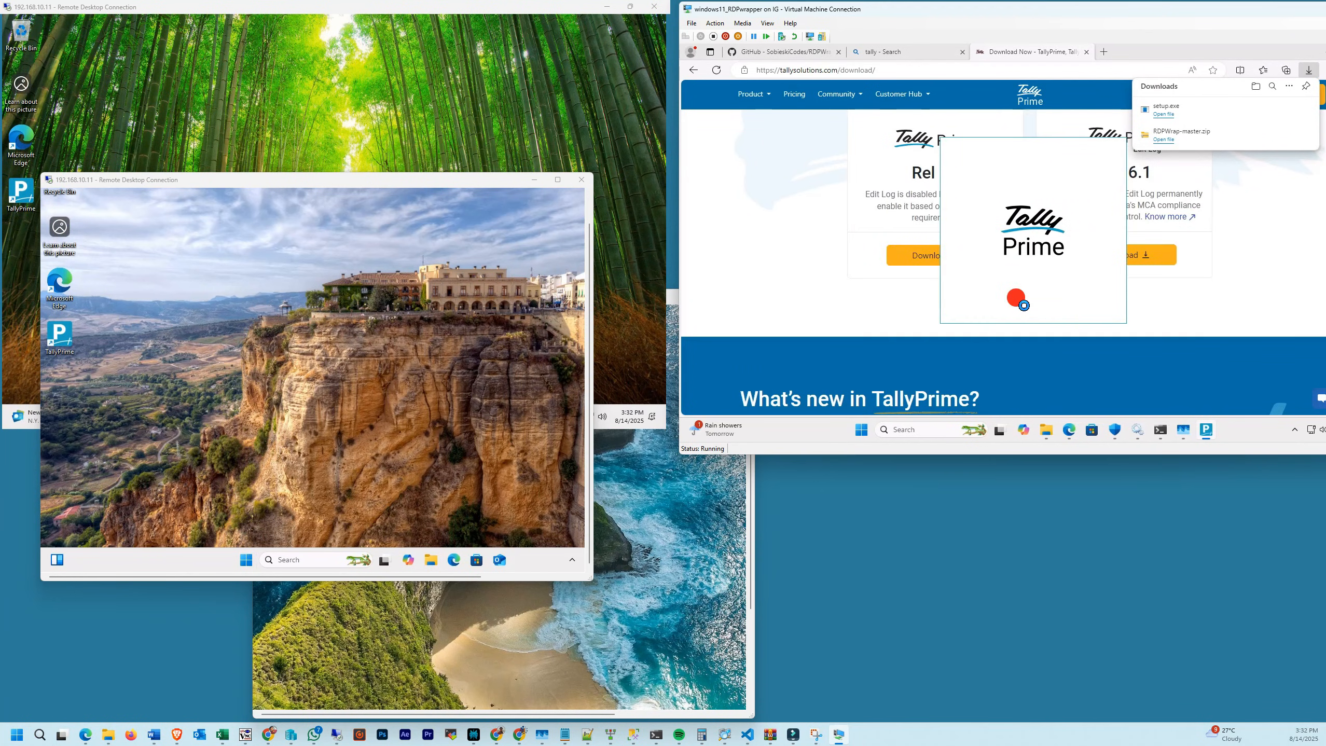
left_click(1021, 284)
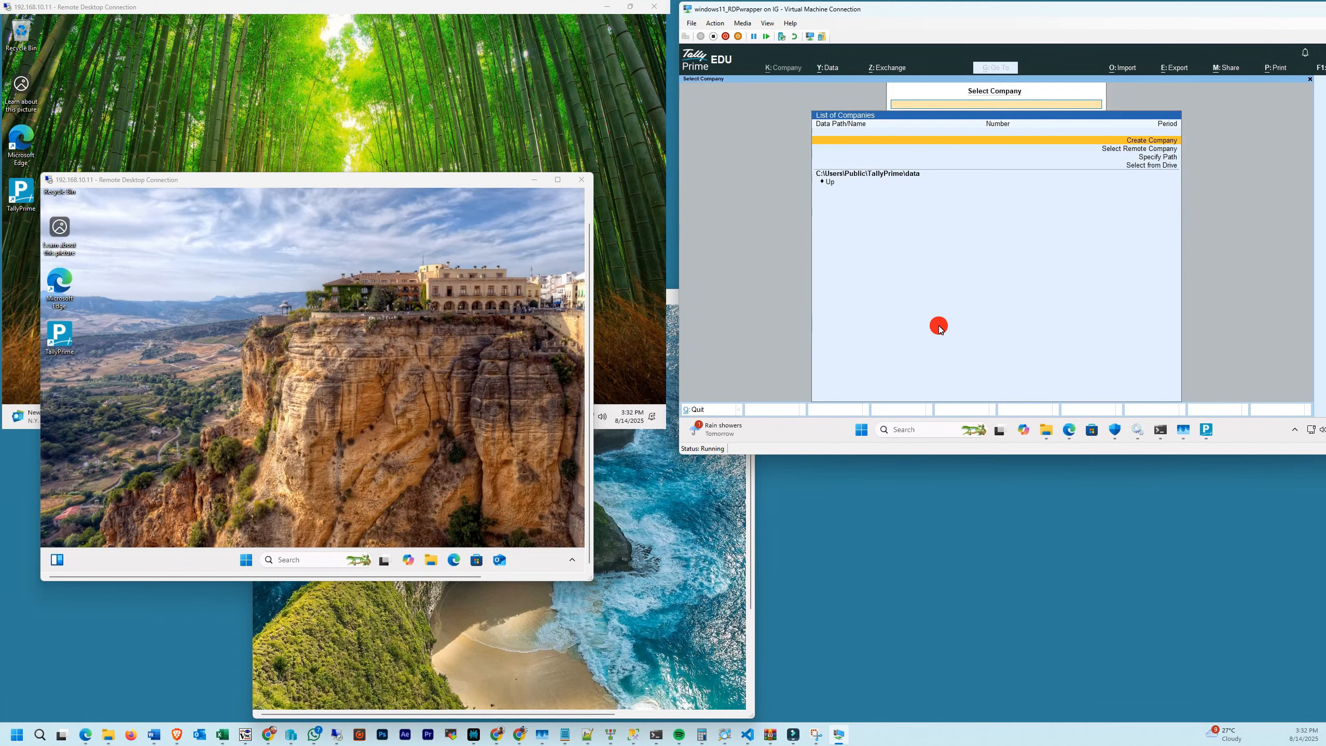
- Launch TallyPrime from the desktop shortcut in each of the three remote sessions
double_click(60, 338)
double_click(23, 193)
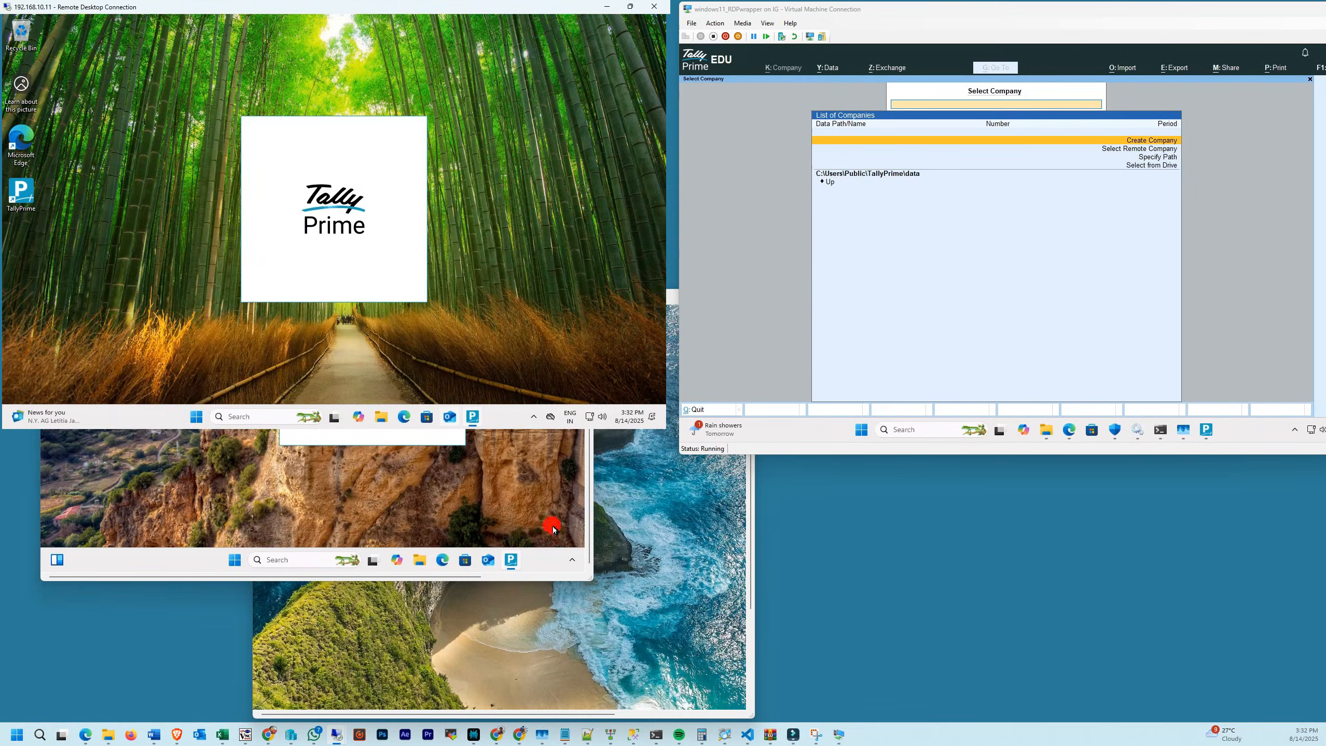
left_click(528, 623)
left_click_drag(750, 417, 750, 513)
double_click(272, 362)
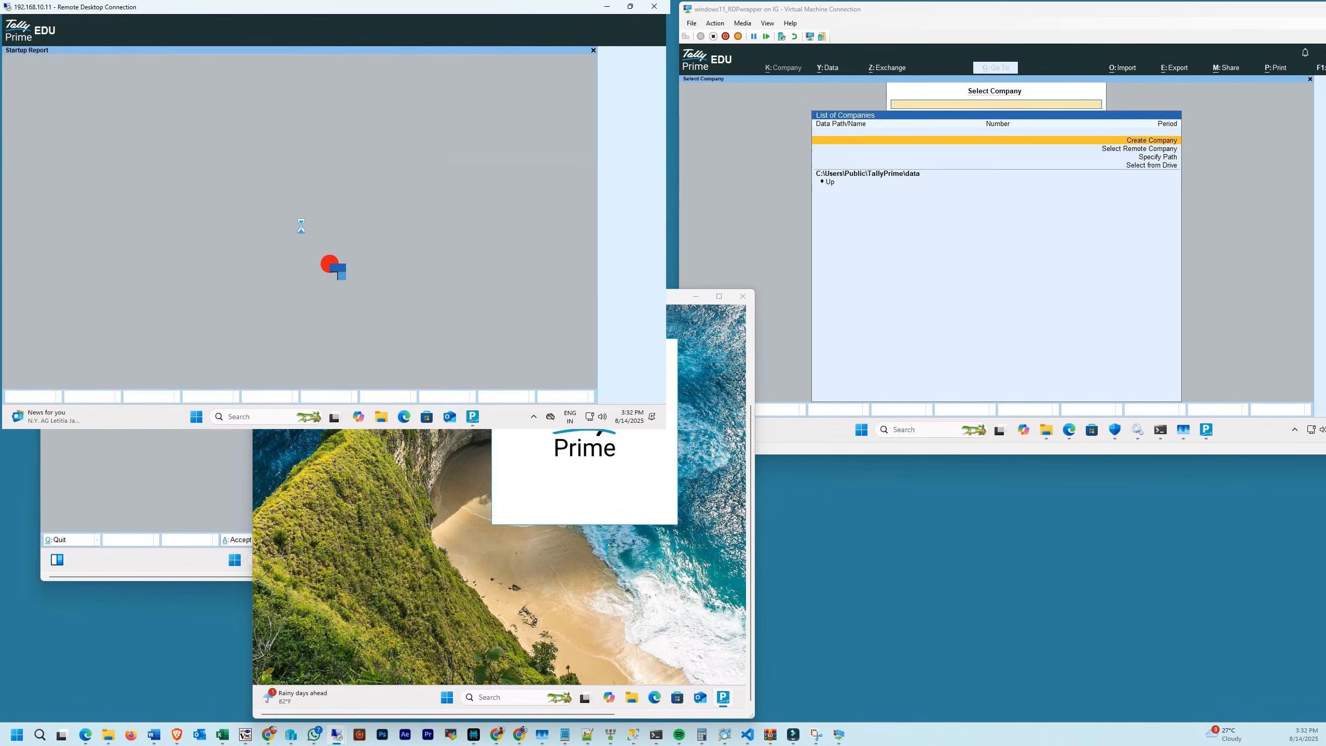
- Skip the startup report and welcome screens in each session to reach Select Company, then rearrange the session windows
left_click(183, 495)
key("t")
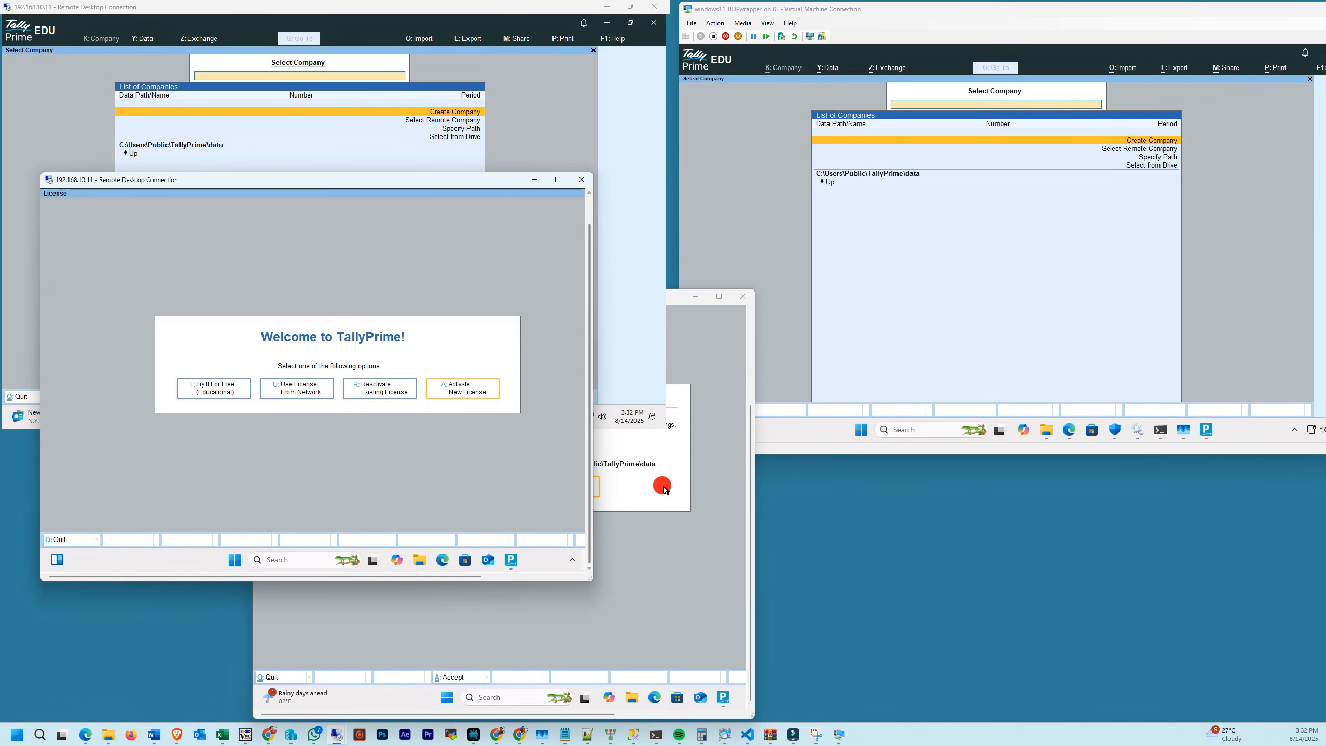
left_click(659, 489)
key("Return")
key("t")
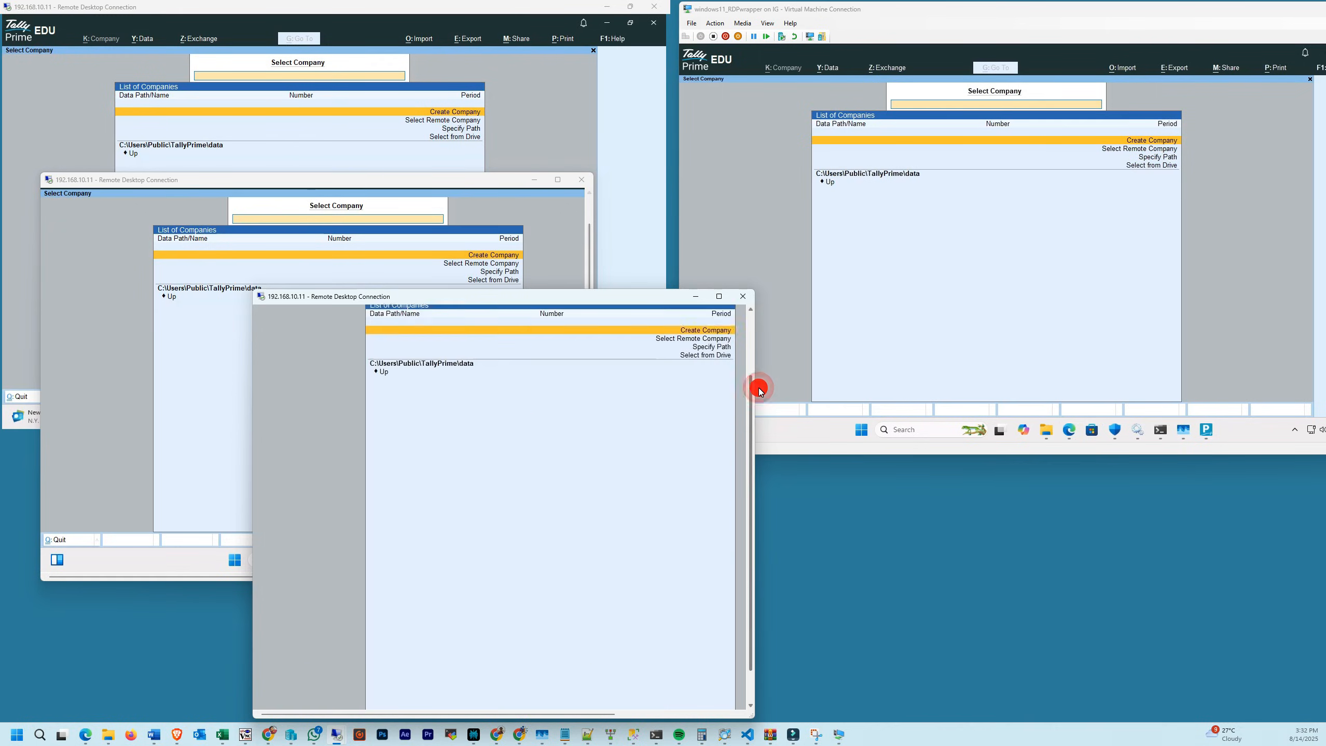
left_click_drag(618, 296, 1060, 293)
left_click_drag(425, 186, 543, 293)
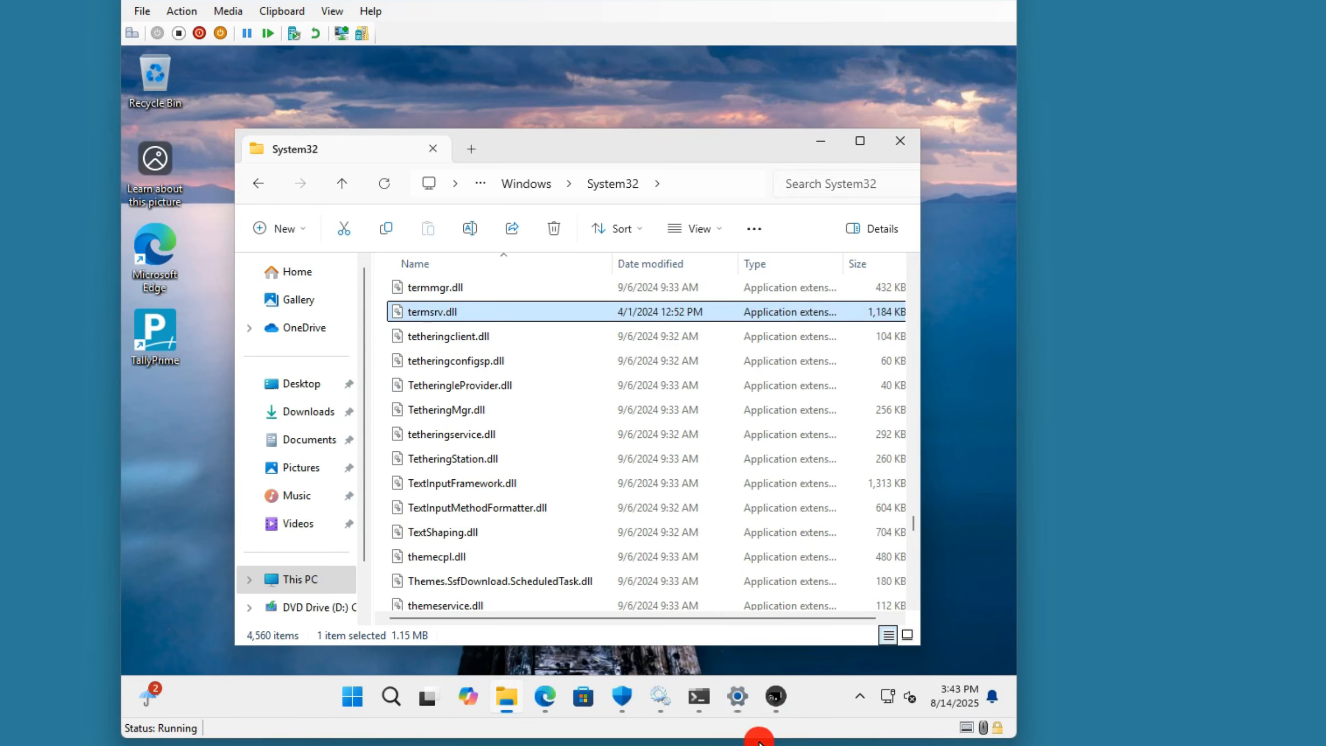
- Close the RDP Wrapper configuration utility without saving settings
left_click(743, 624)
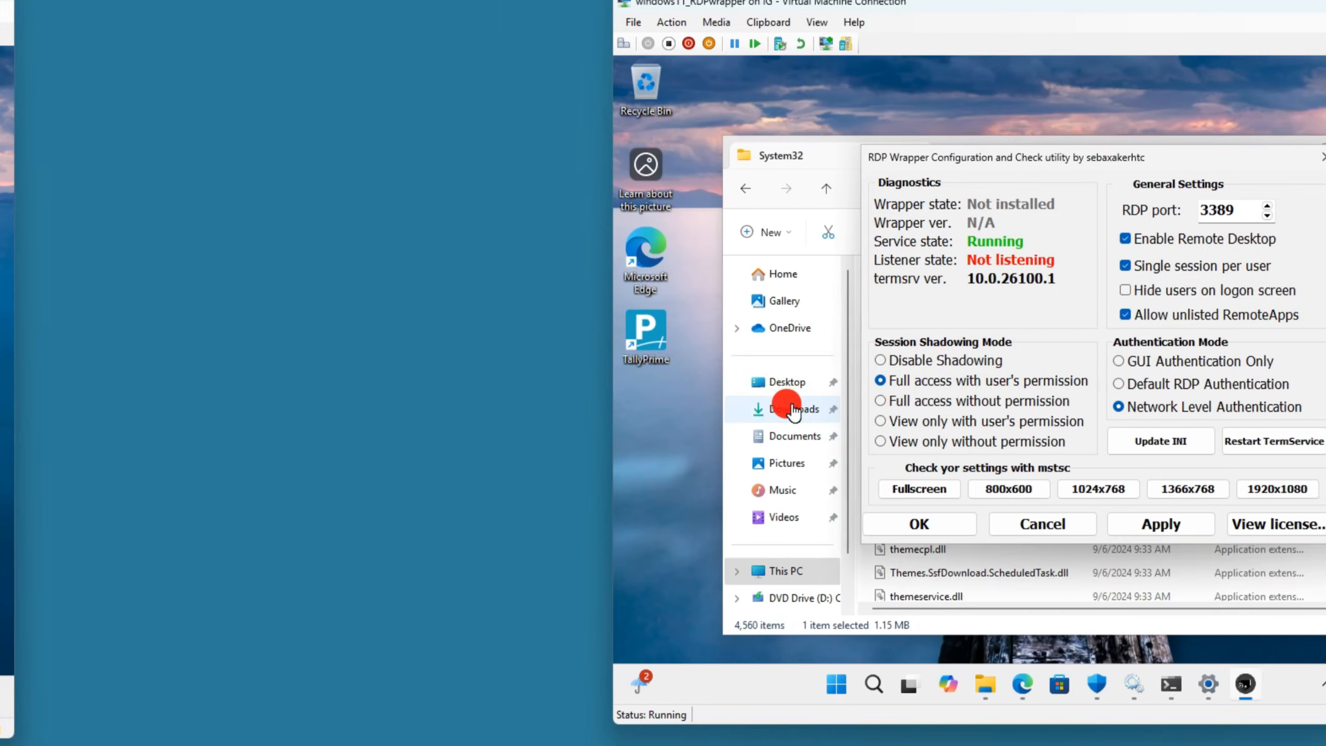
left_click(308, 412)
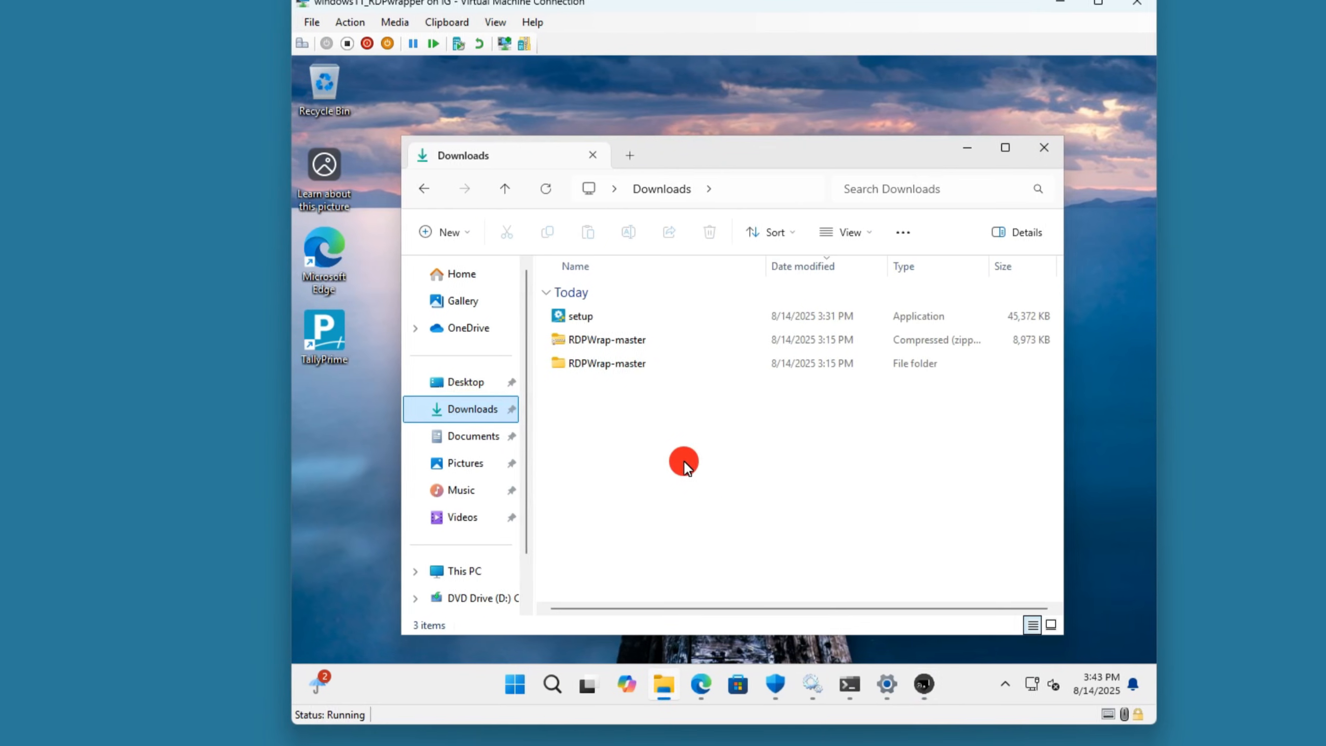
left_click(925, 684)
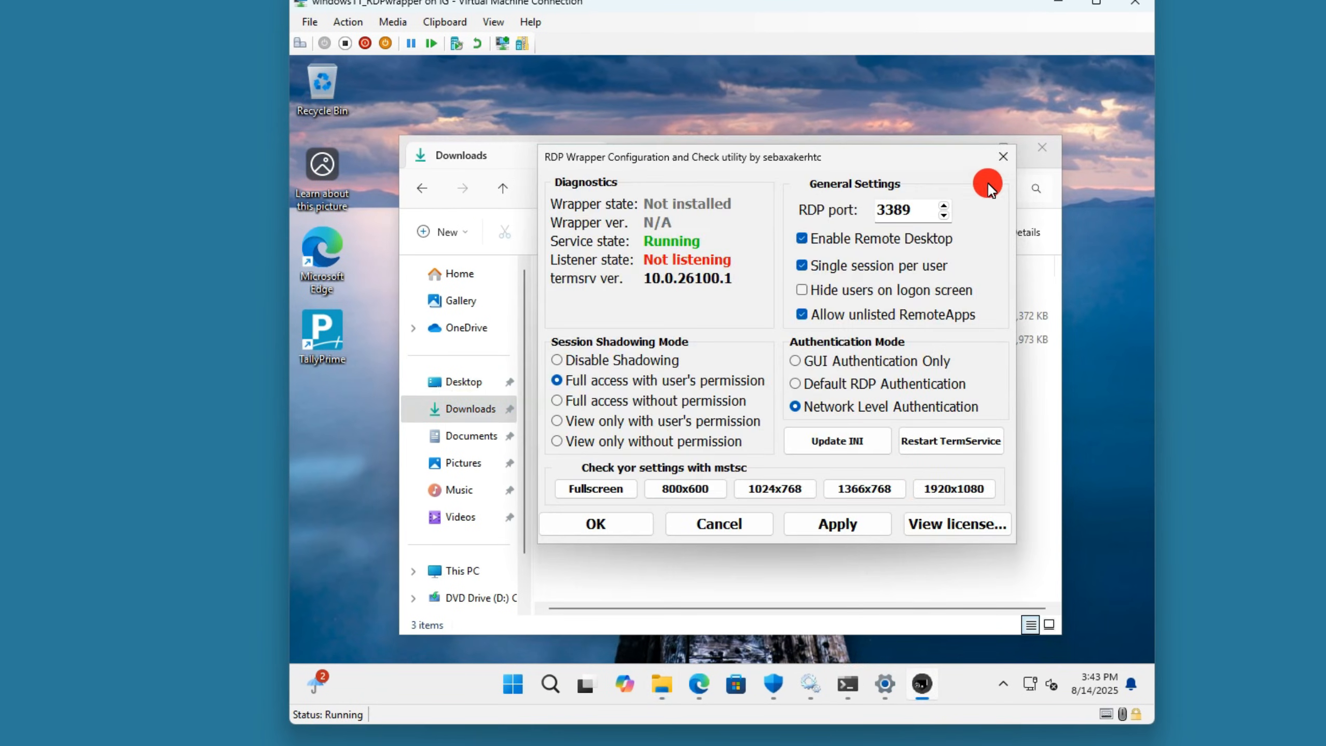
left_click(1002, 156)
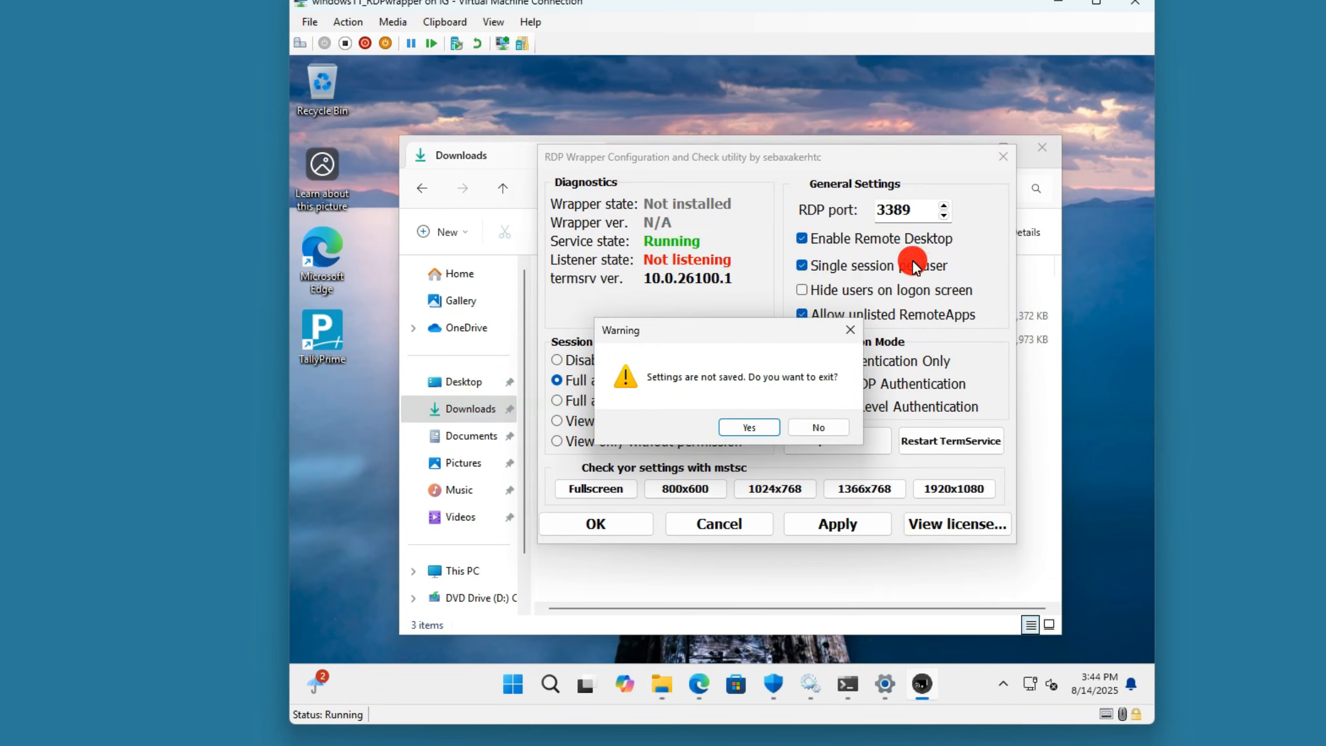
left_click(762, 428)
- Run RDPW_Installer from the nested RDPWrap-master folder, approve it, and sign back in with the account password
double_click(627, 366)
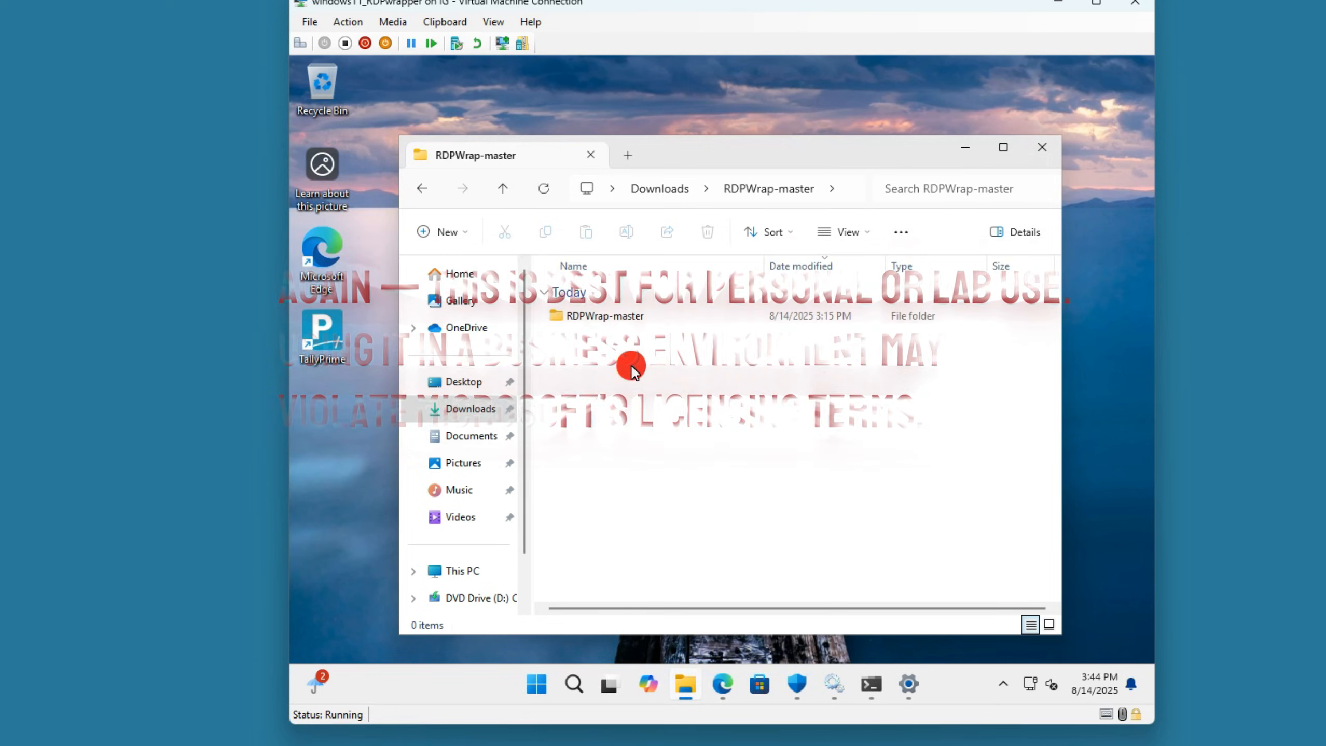
double_click(627, 316)
left_click(644, 316)
double_click(644, 315)
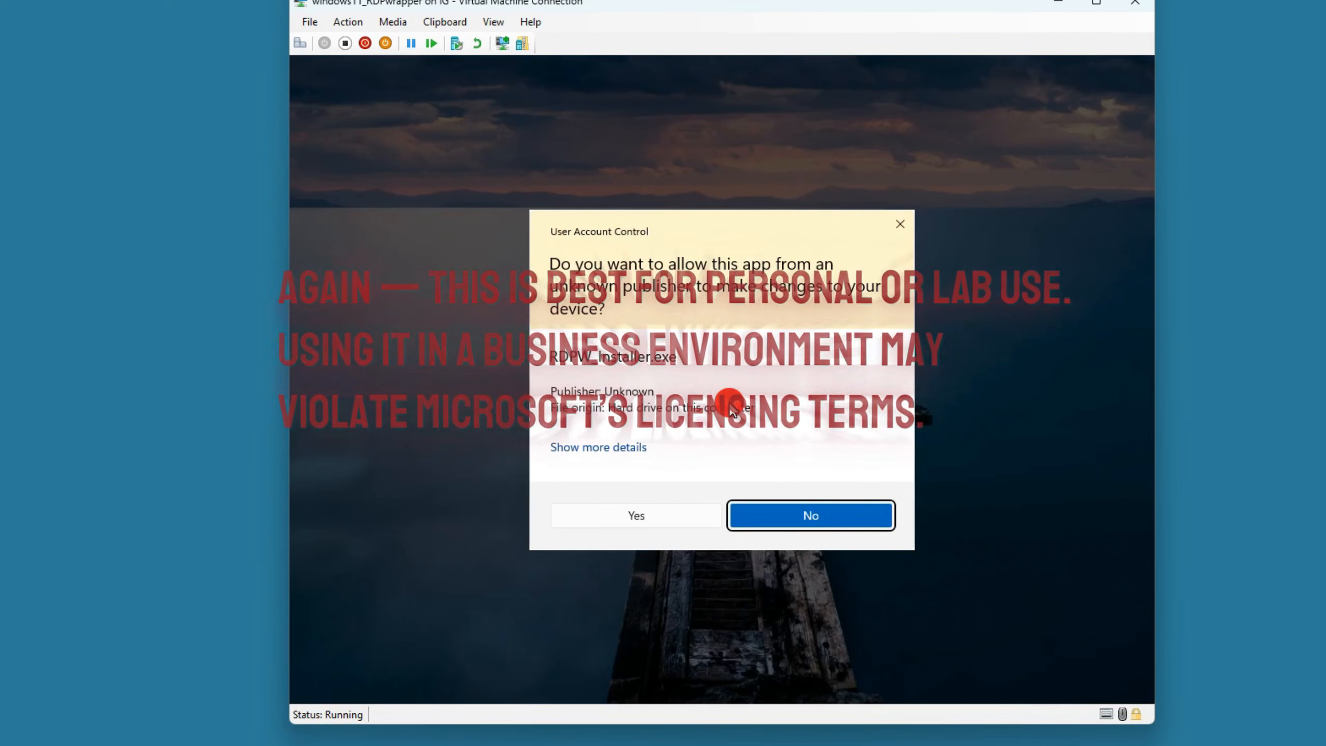
left_click(676, 520)
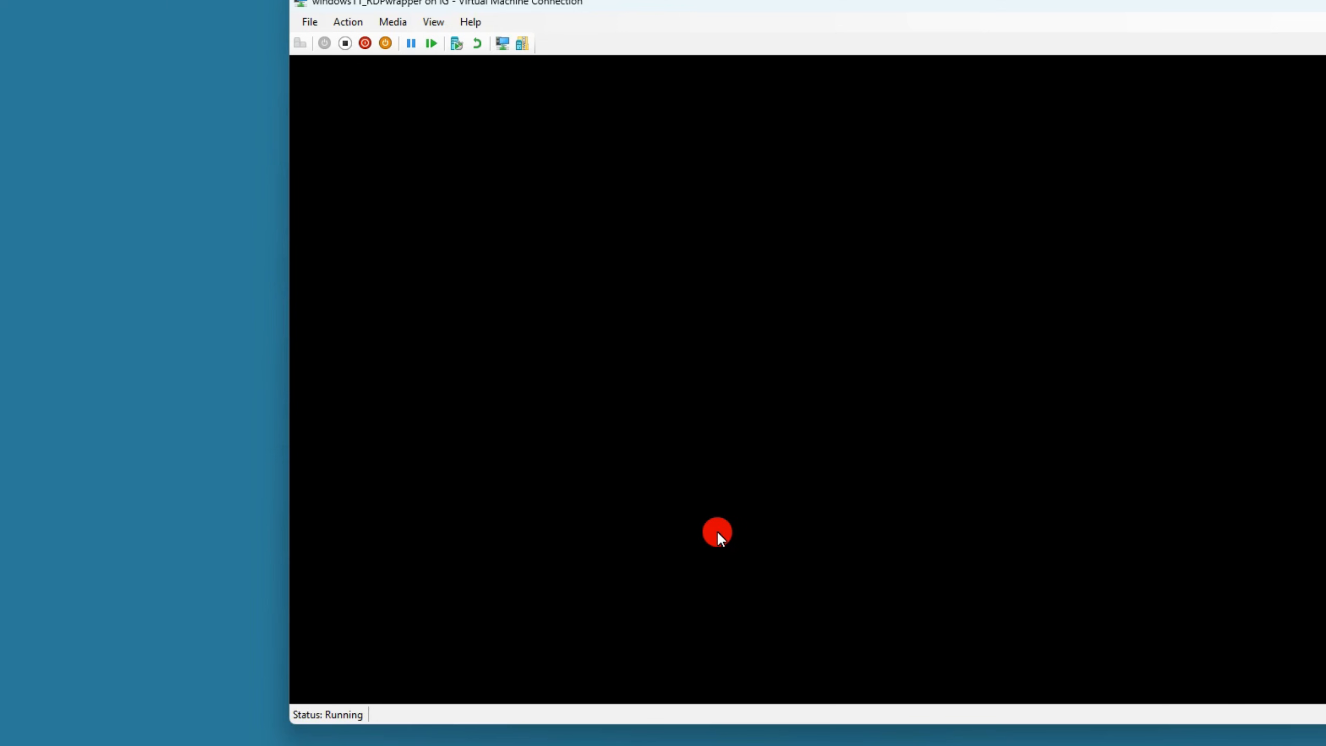
type("••••••••")
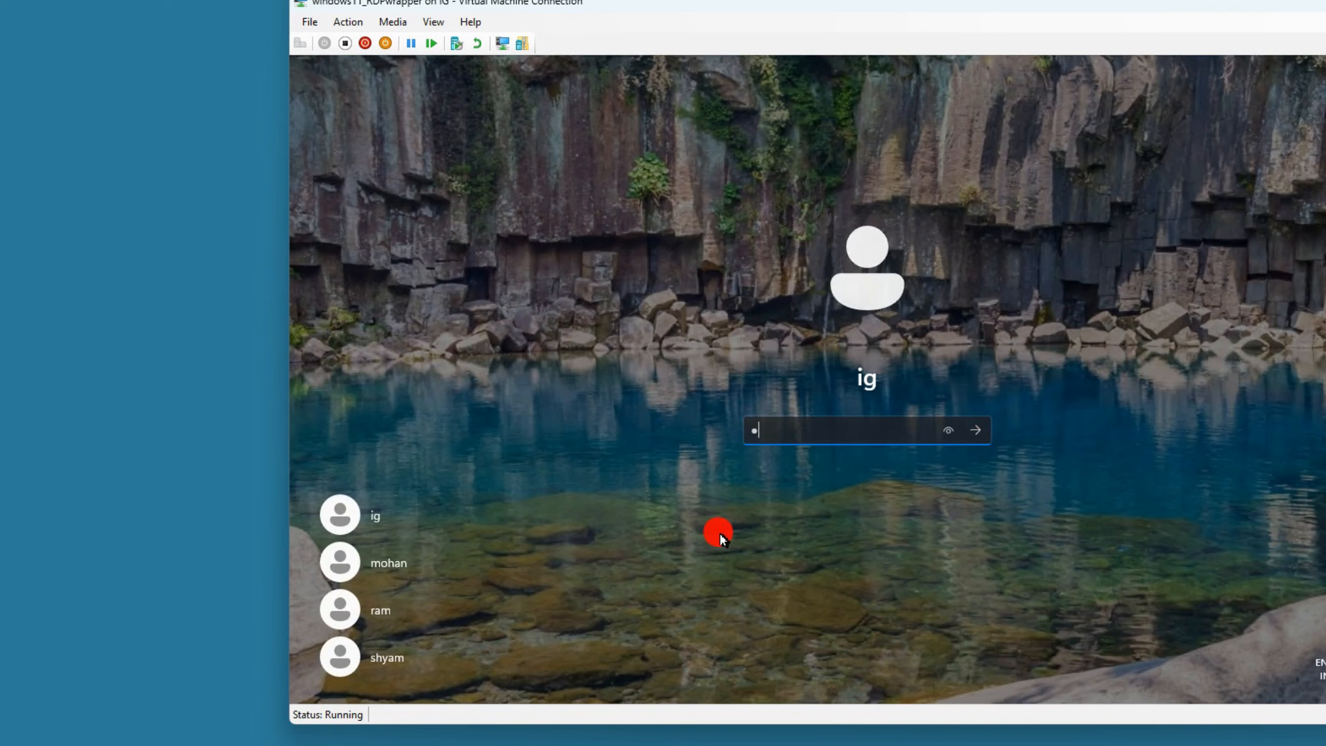
type("•")
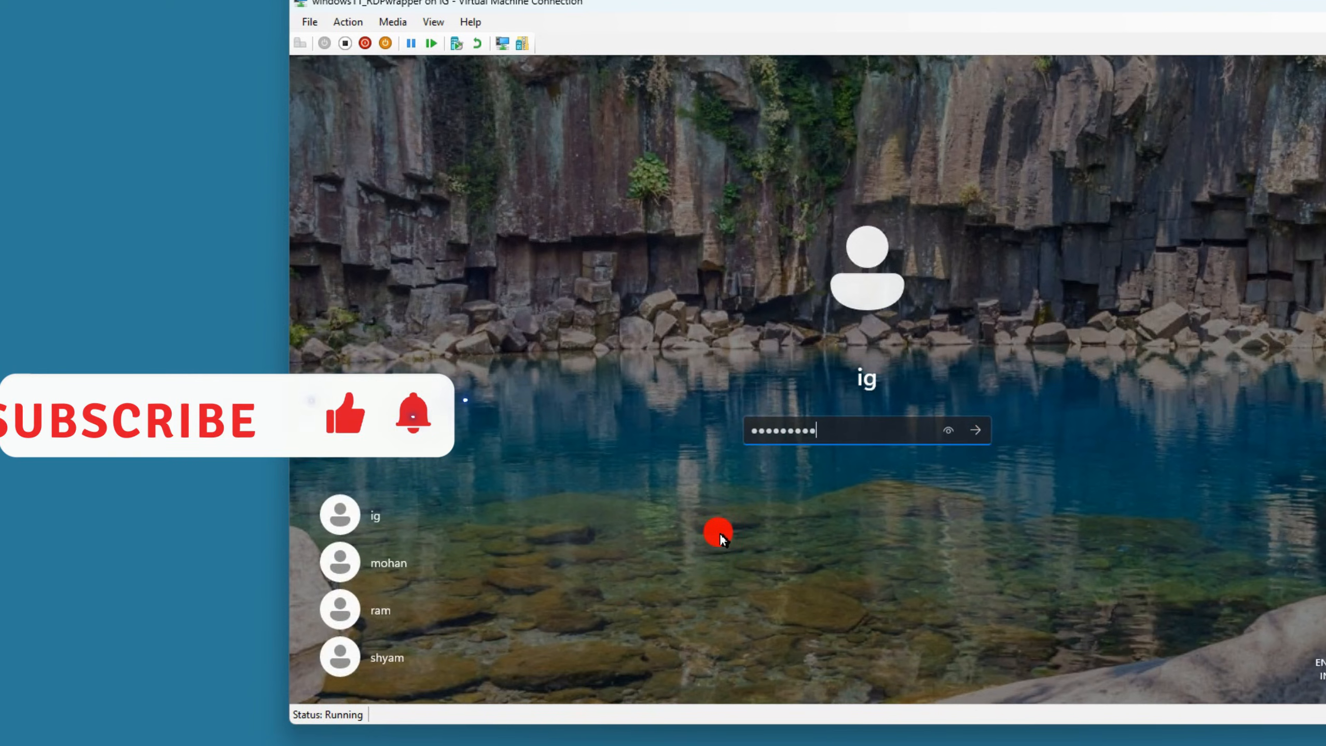
key("Return")
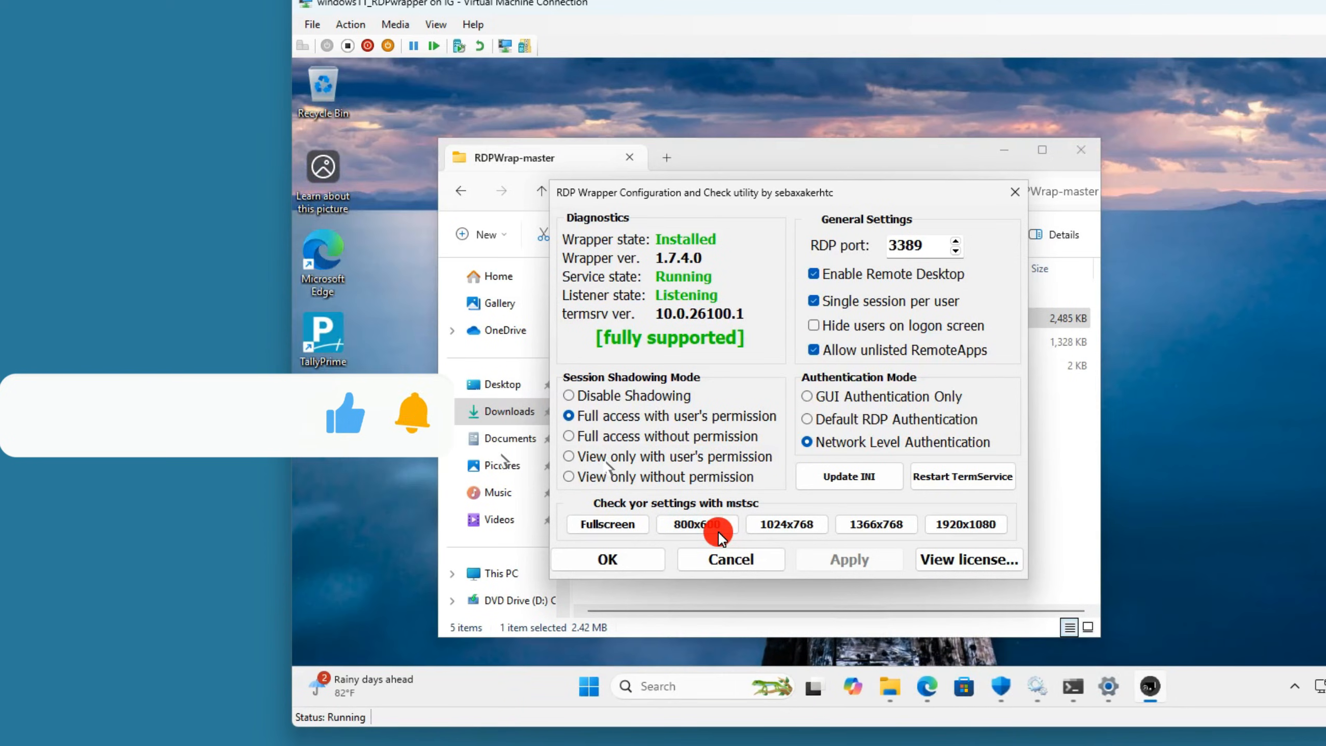